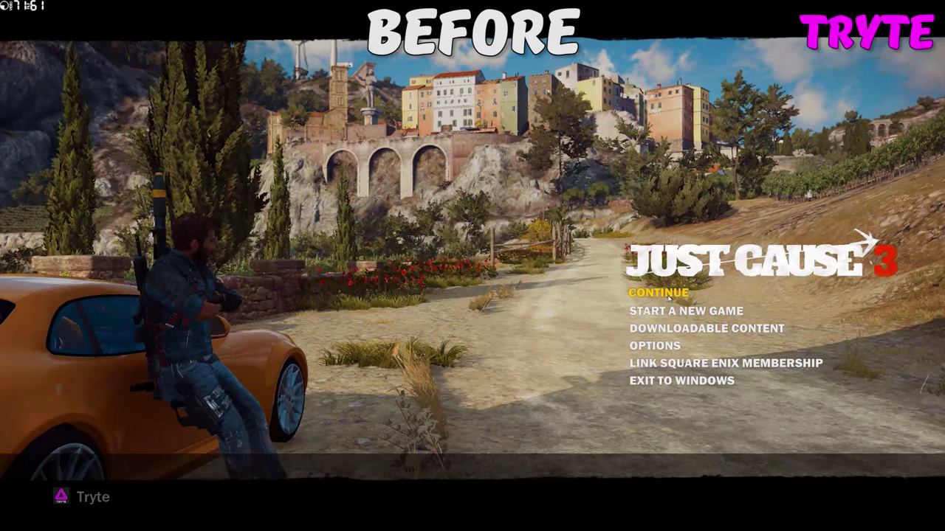
Open the game's graphics options and review the settings down to the end of the list
click(655, 350)
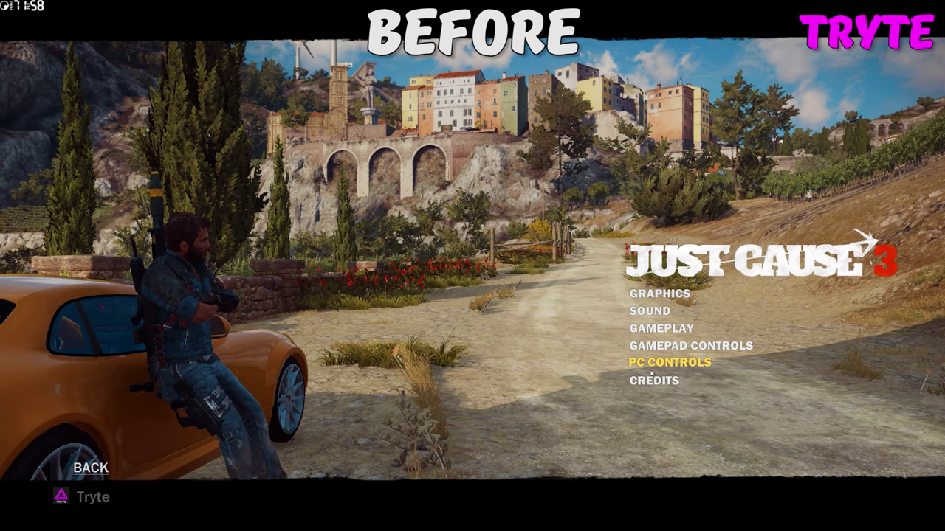
click(647, 295)
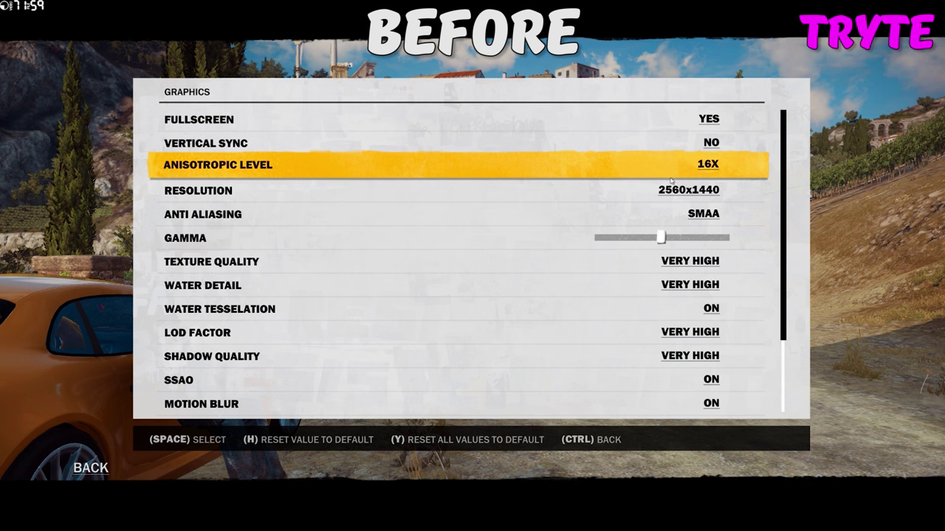
scroll(663, 311, down, 4)
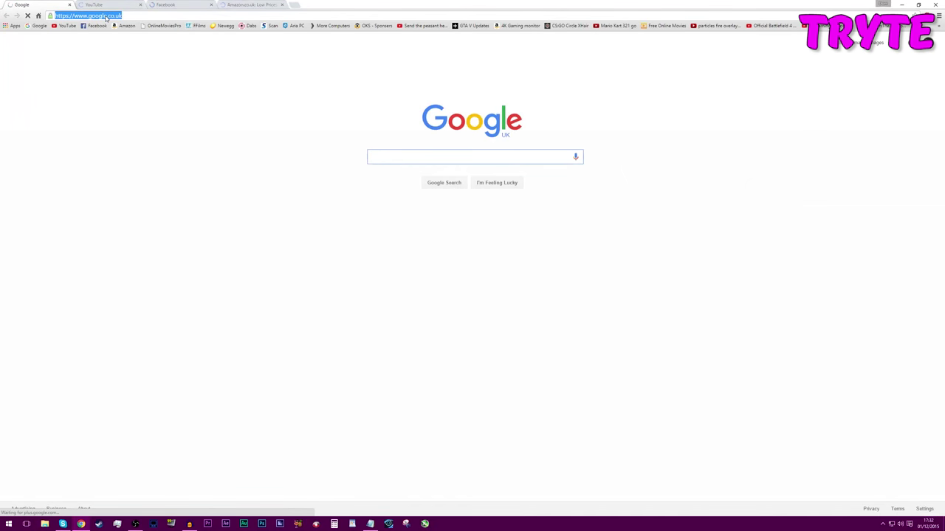
Search the web for "amd drivers" and open AMD's driver download page
text(amd )
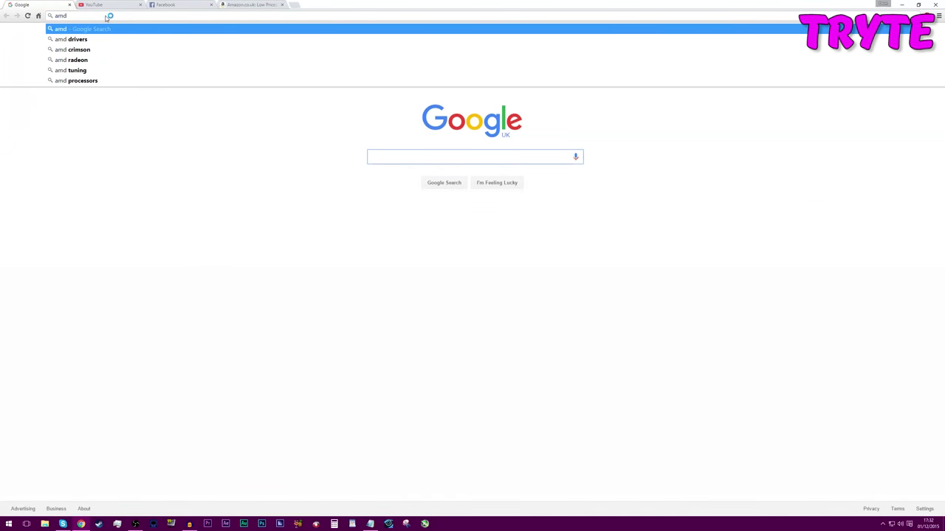
text(drivers)
key(Return)
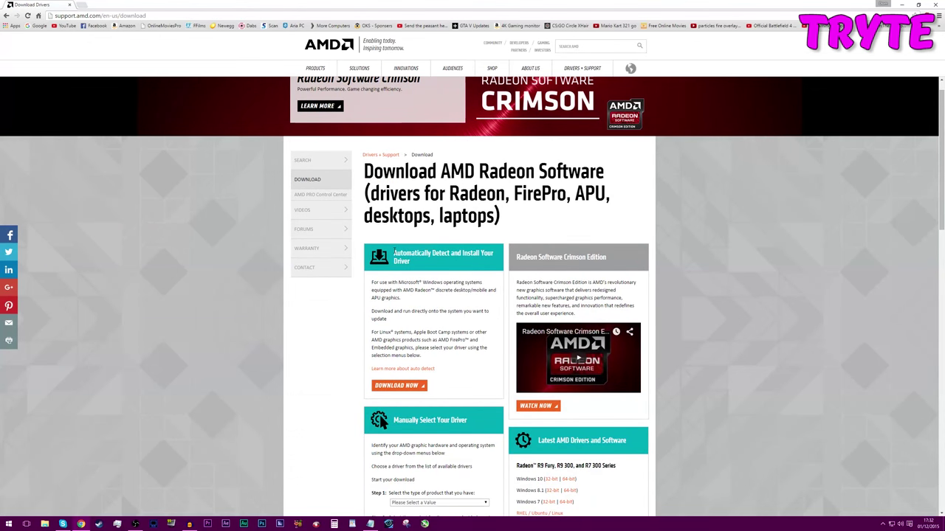
Look up the driver for Desktop Graphics, Radeon R9 Series, Radeon R9 Fury Series on Windows 10 - 64 Bit, then close the browser
drag(393, 252, 448, 254)
click(429, 297)
scroll(430, 297, down, 2)
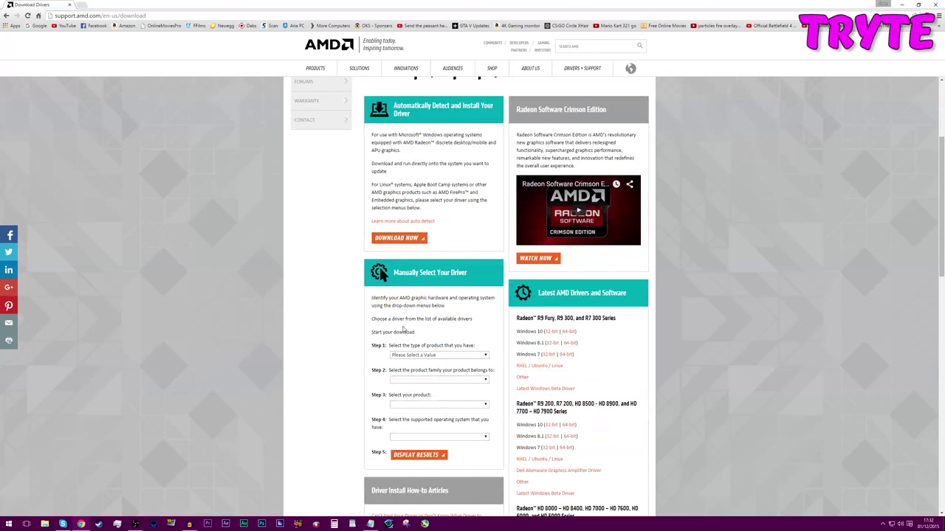
click(413, 357)
click(410, 370)
click(407, 379)
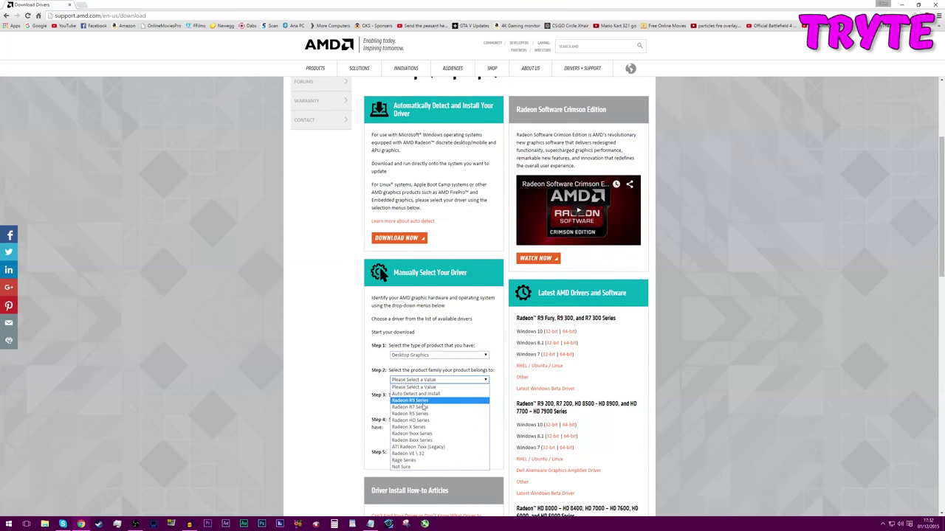
click(412, 399)
click(417, 404)
click(424, 427)
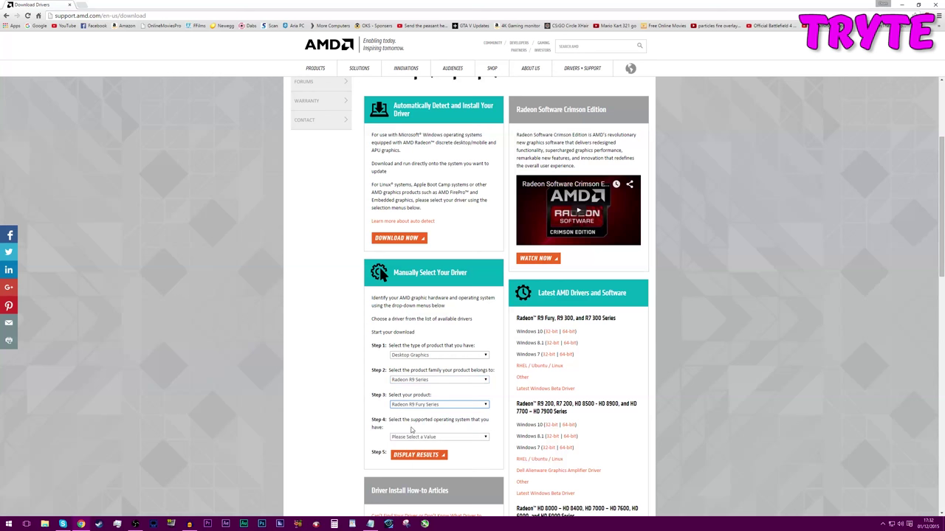
click(439, 437)
click(441, 445)
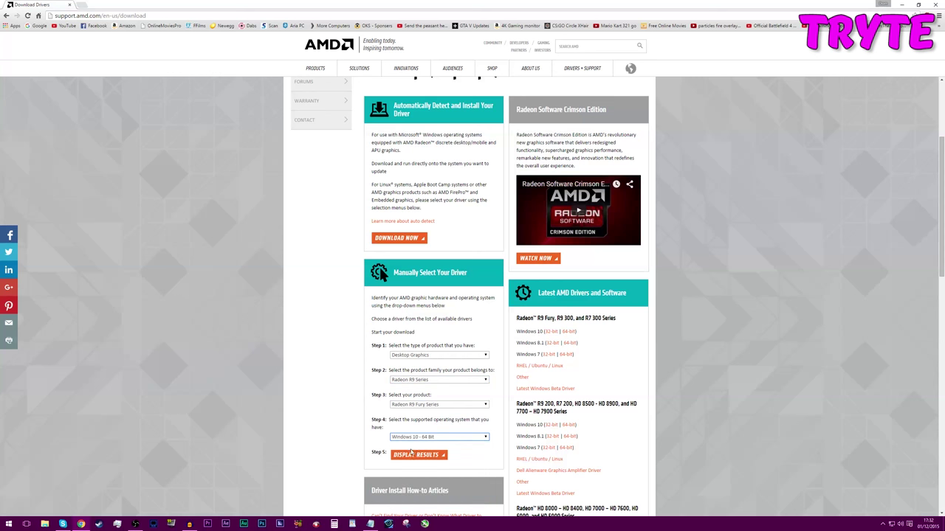
click(430, 455)
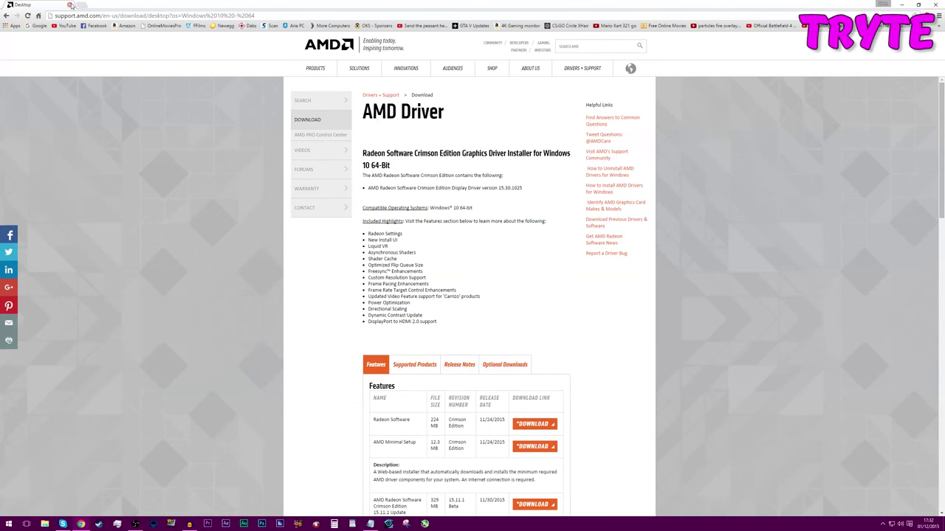
click(72, 5)
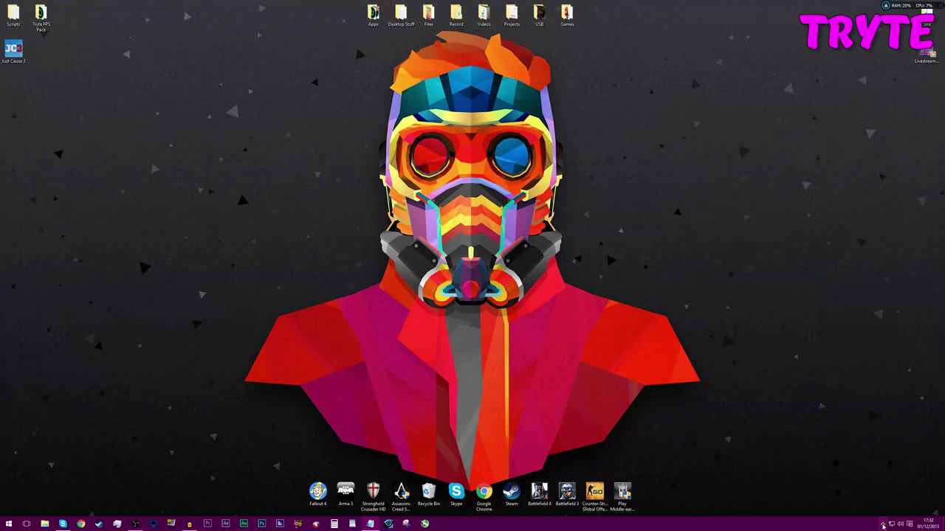
Open NVIDIA GeForce Experience, check the available driver update, and minimize the program
click(883, 523)
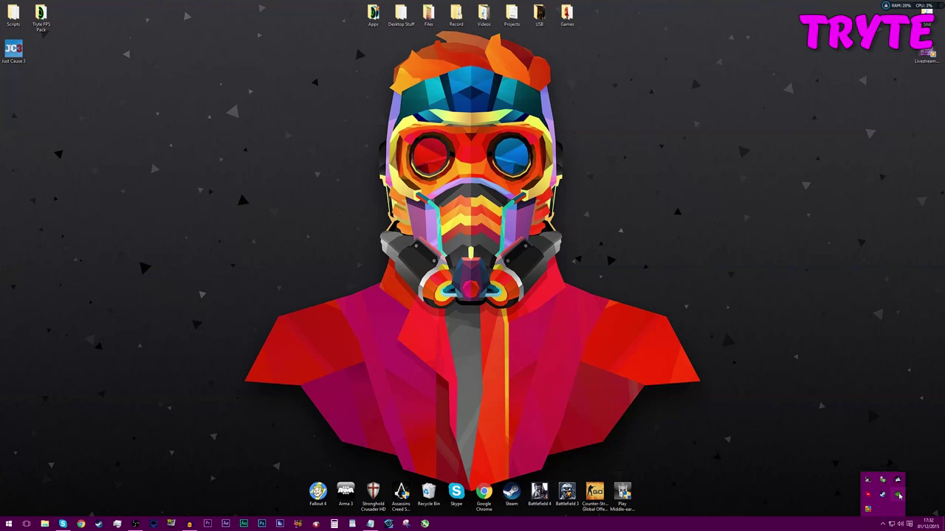
right_click(898, 494)
click(892, 450)
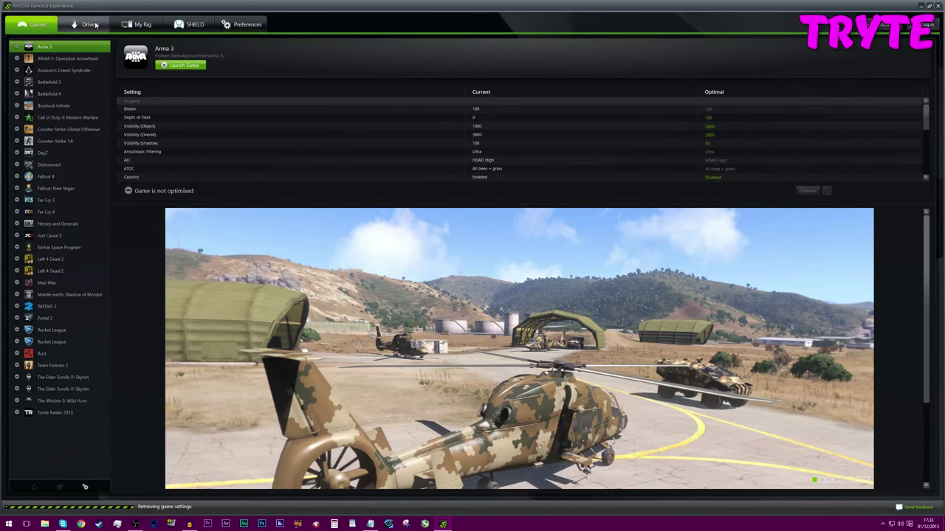
click(90, 26)
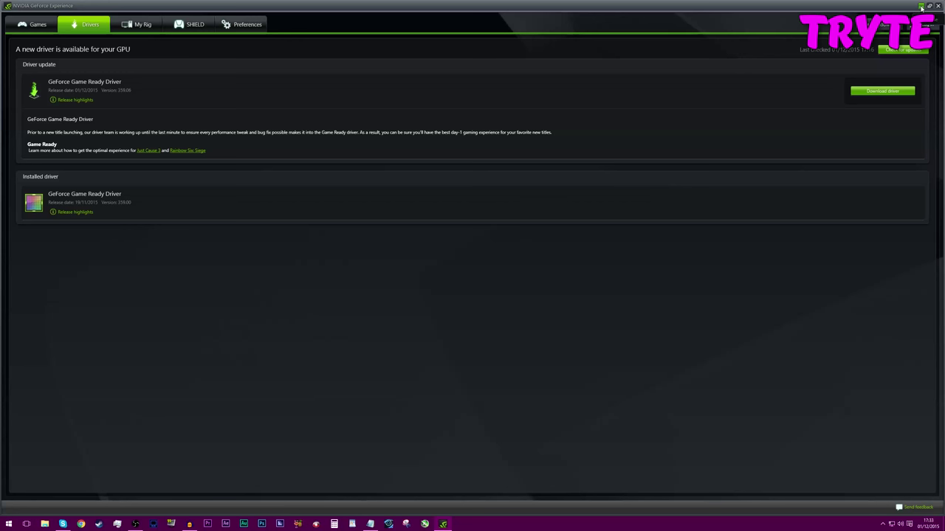
click(921, 7)
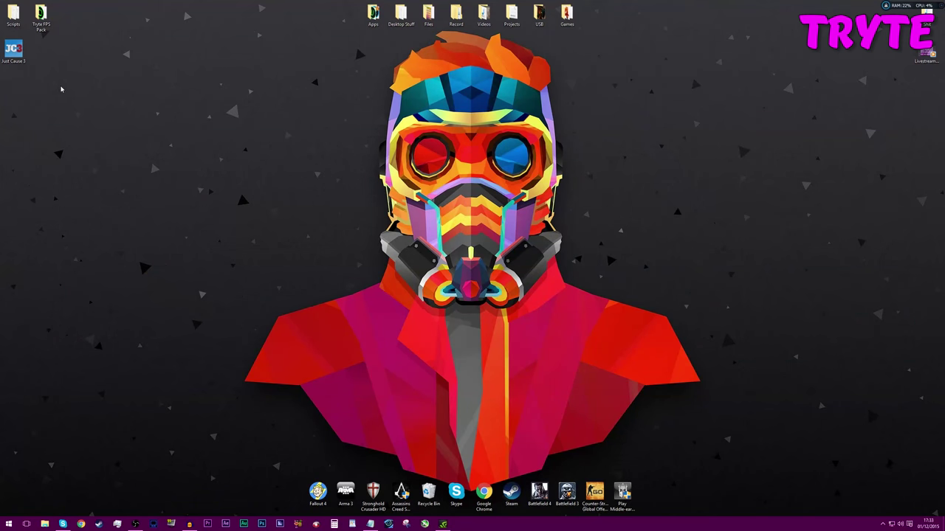
Open the Tryte FPS Pack folder from the desktop and select the RazerCortexSetup_6.3.19.0 installer
mouse_move(41, 19)
mouse_down()
mouse_move(78, 64)
mouse_move(46, 17)
mouse_up()
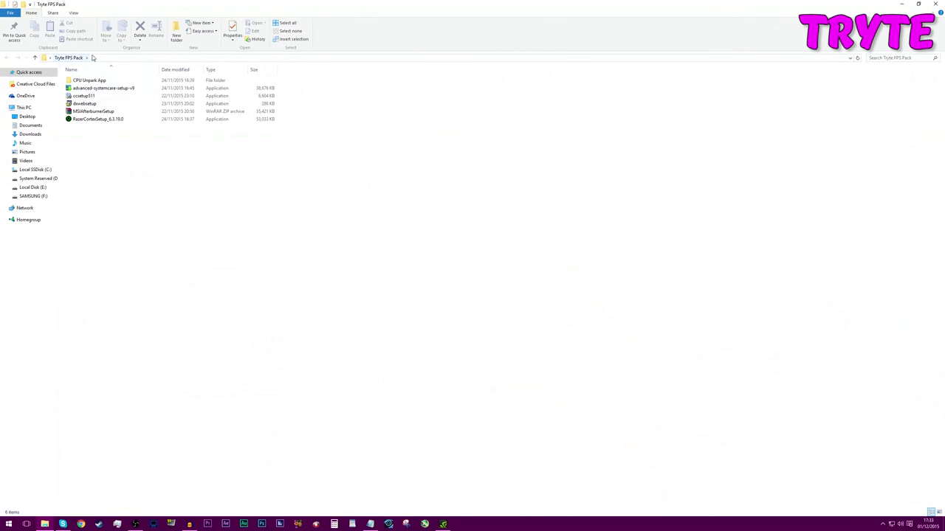
mouse_move(106, 147)
mouse_down()
mouse_move(92, 118)
mouse_move(127, 129)
mouse_move(80, 74)
mouse_move(93, 134)
mouse_move(103, 134)
mouse_up()
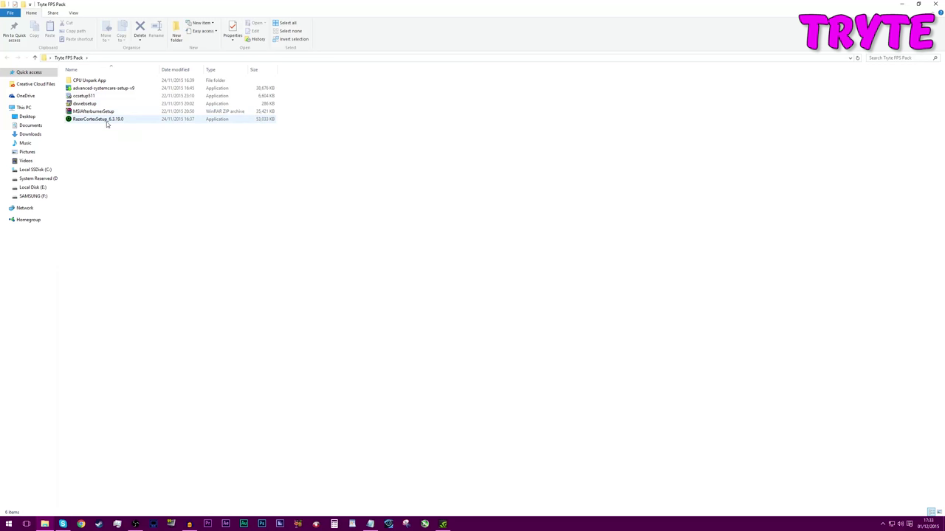
click(108, 122)
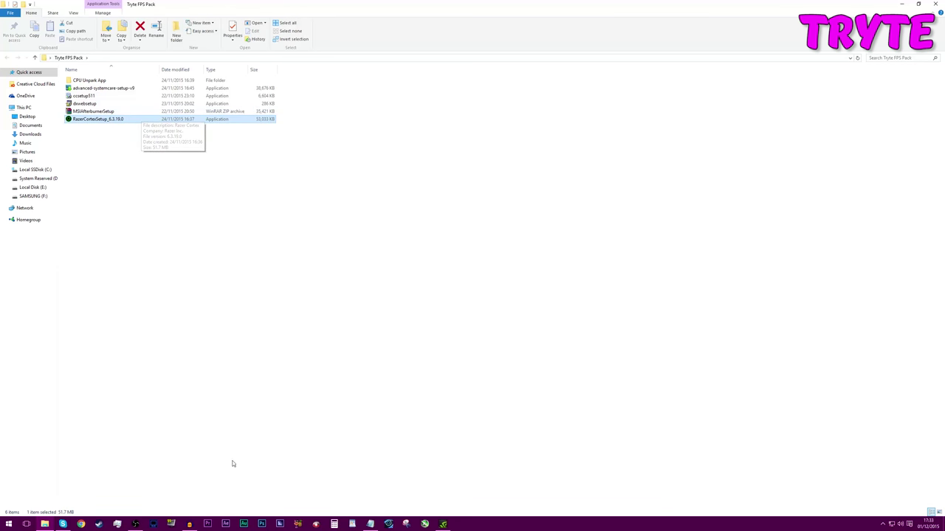
Launch Razer Cortex, review the processes it can terminate during Boost, and close the program
click(884, 526)
click(8, 524)
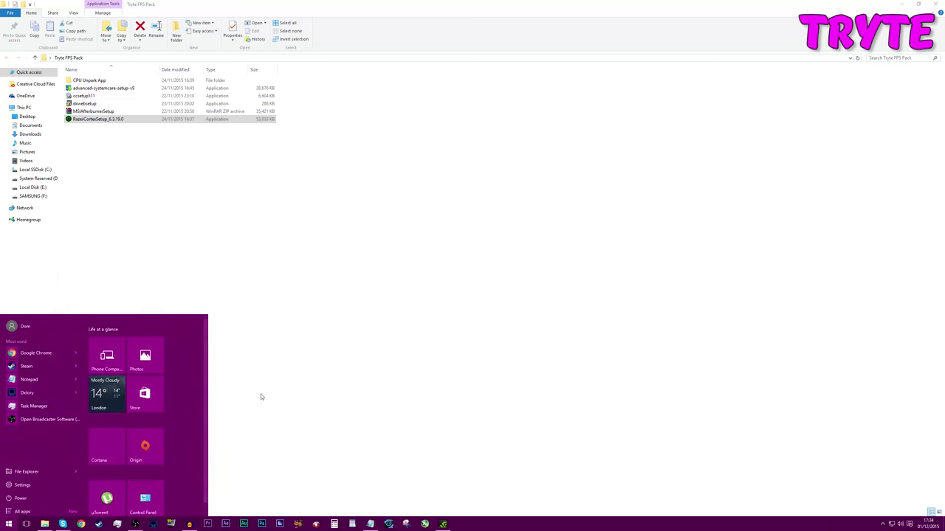
text(ra)
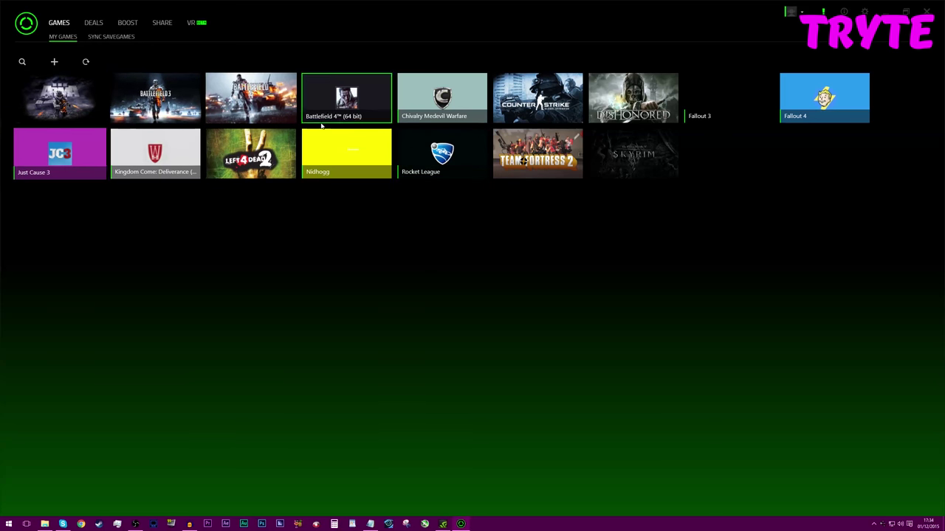
click(130, 23)
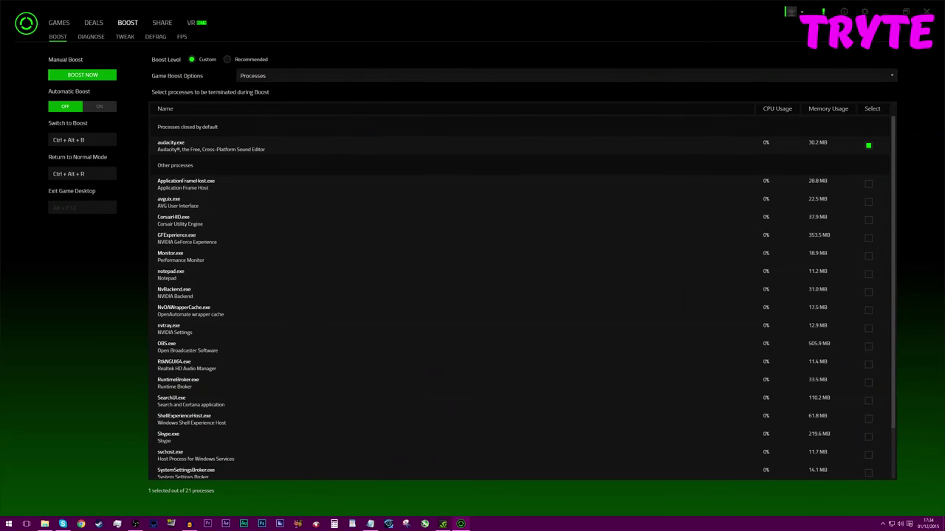
drag(894, 145, 881, 124)
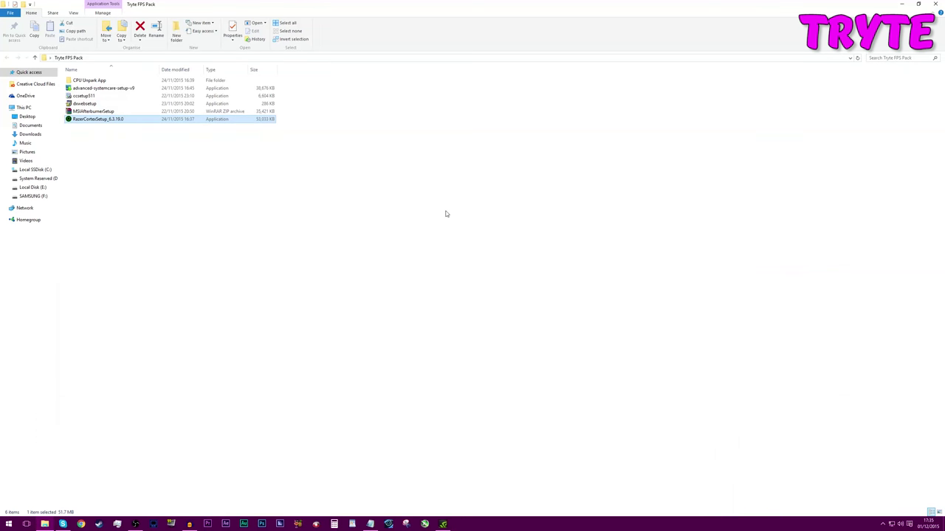
Scan the advanced-systemcare-setup-v9 installer with AVG and dismiss the scan result and notifications
click(445, 214)
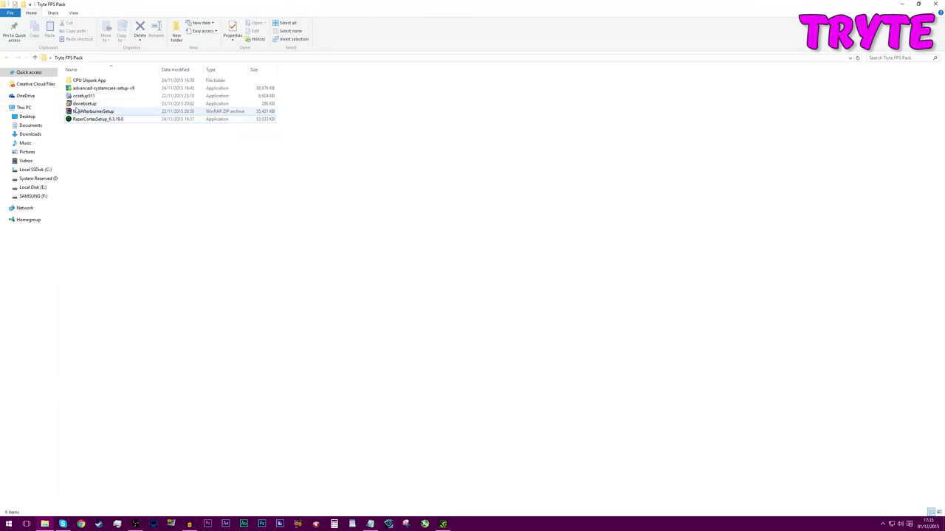
click(108, 87)
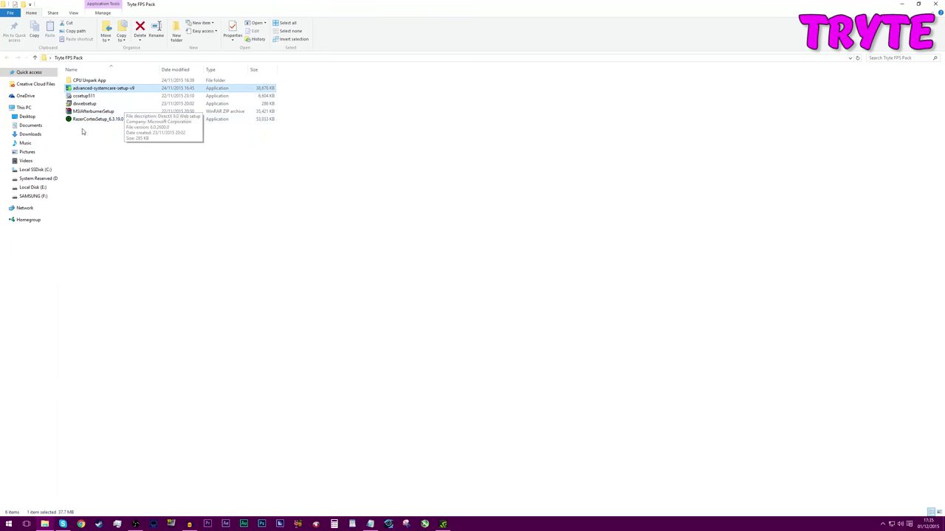
right_click(115, 89)
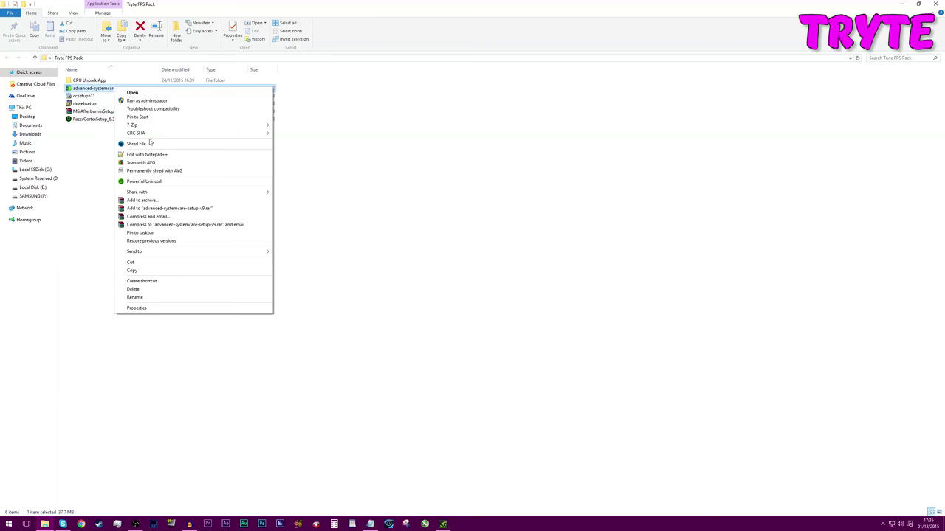
click(143, 162)
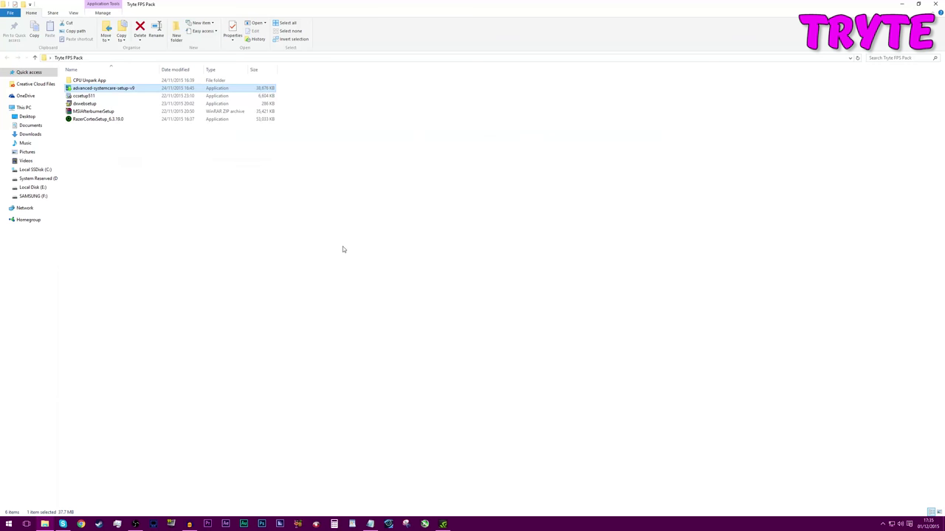
click(463, 159)
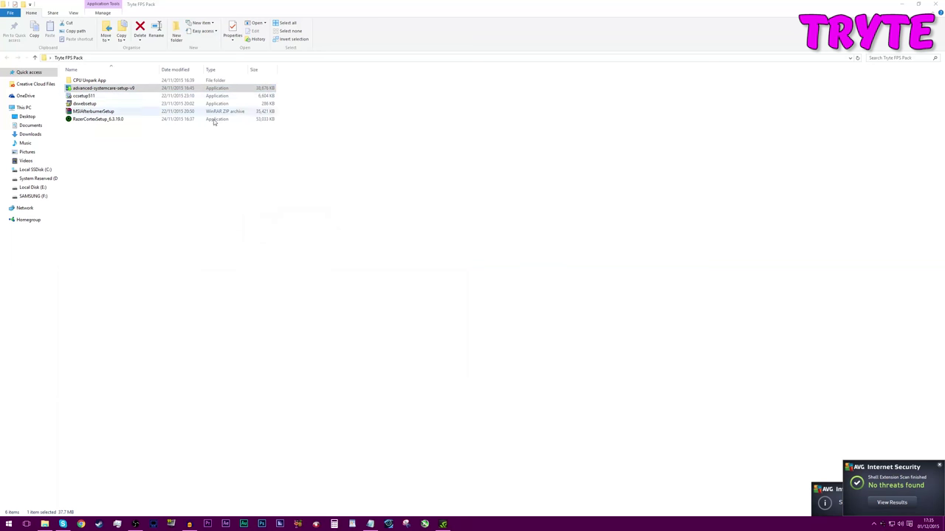
click(247, 143)
click(937, 465)
click(938, 491)
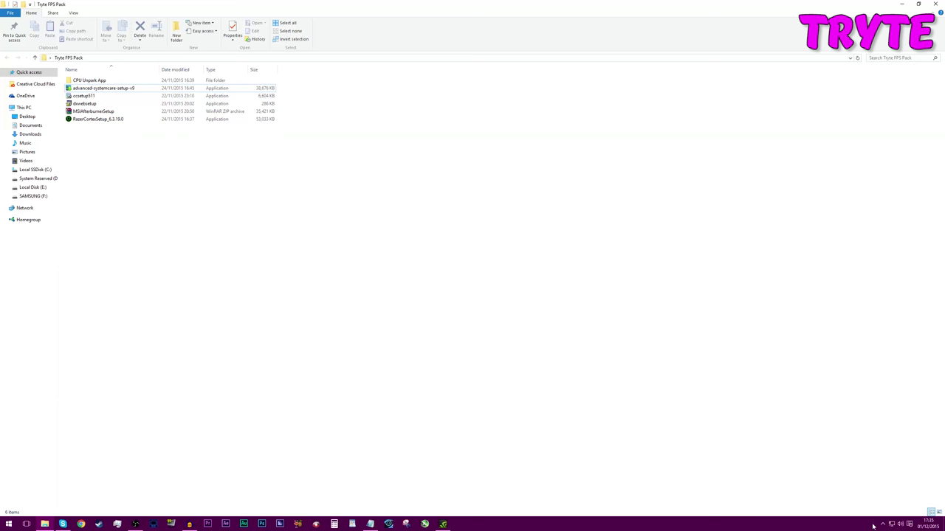
Launch Advanced SystemCare, review its Speed Up options, and close the program
key(super)
text(advanced)
key(Return)
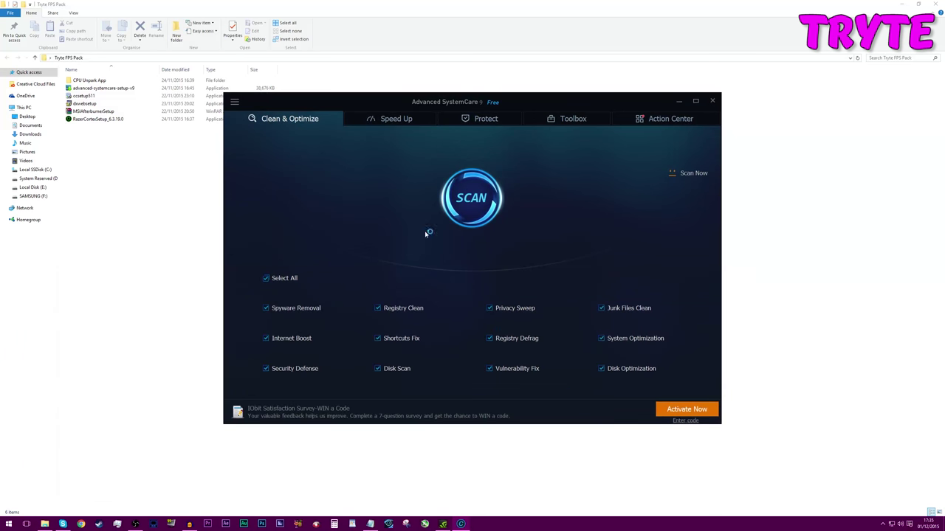
click(395, 120)
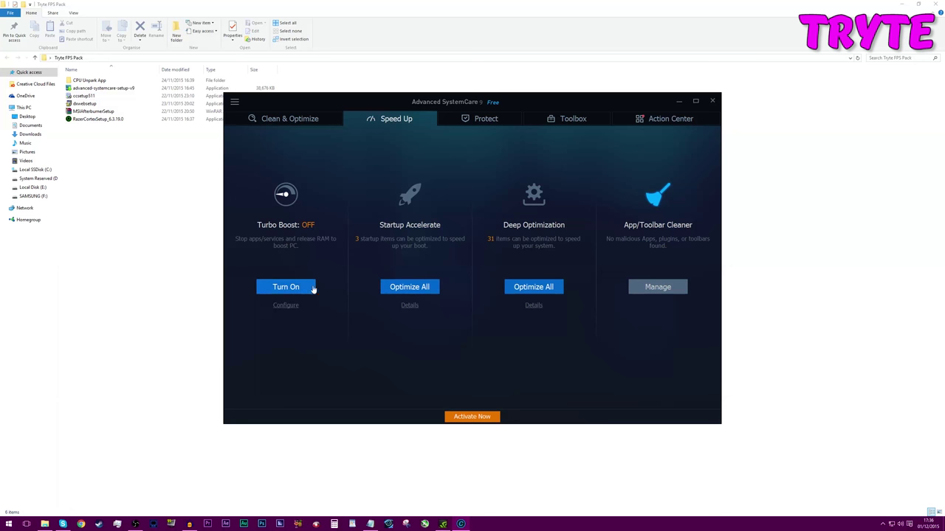
click(713, 100)
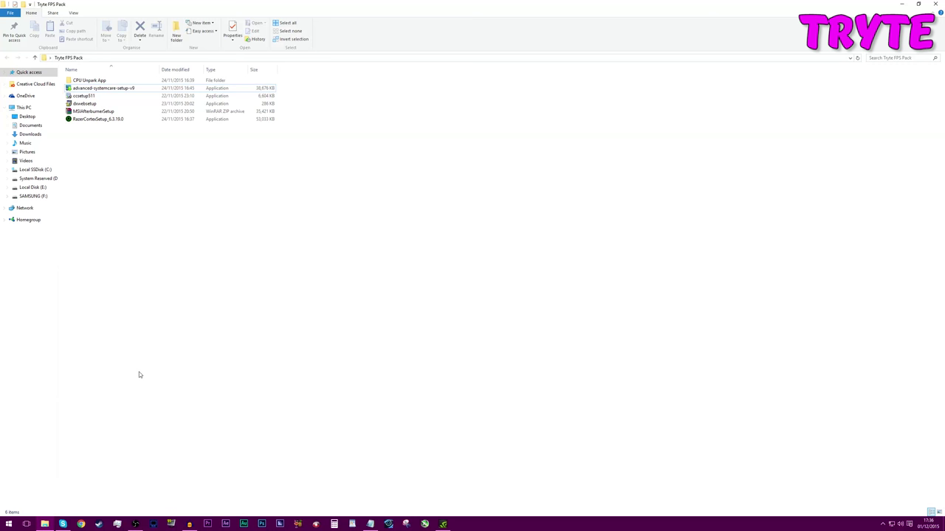
Select the ccsetup511 installer, launch the installed CCleaner, and decline downloading the new version
click(85, 96)
key(super)
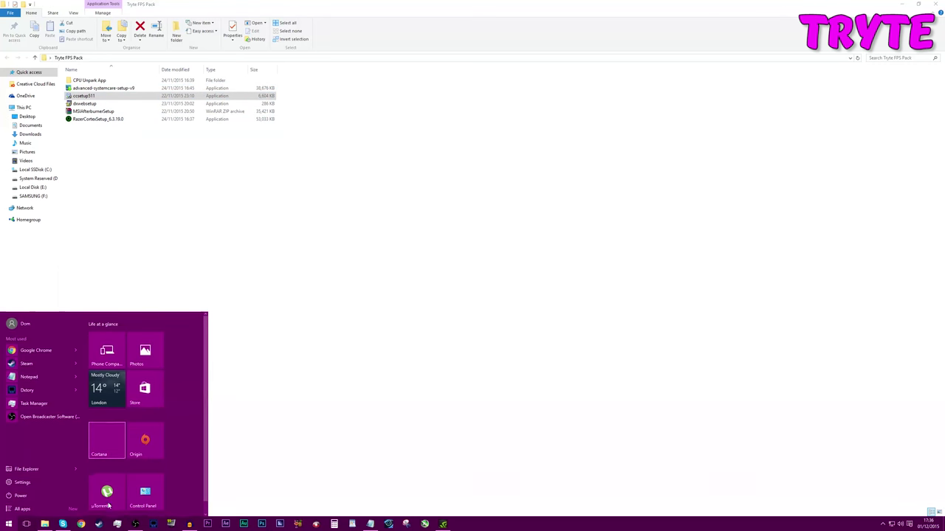
text(update)
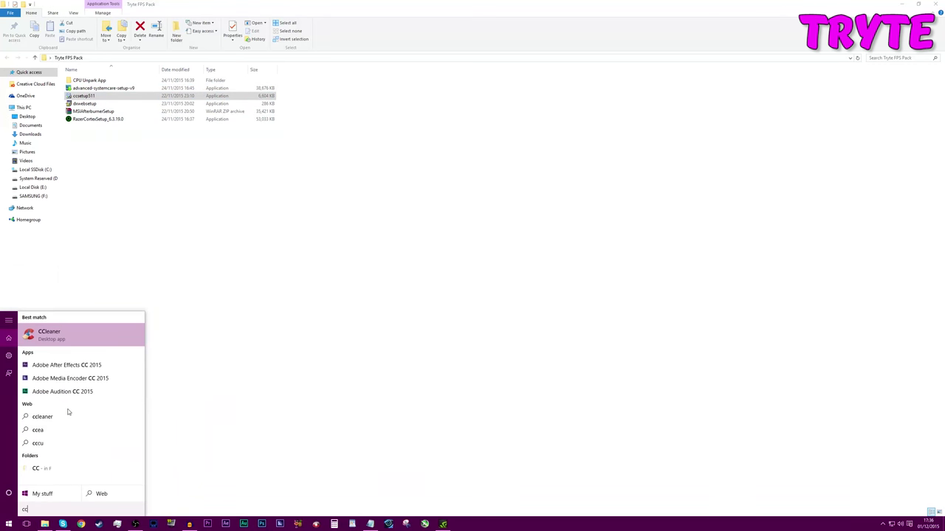
key(Return)
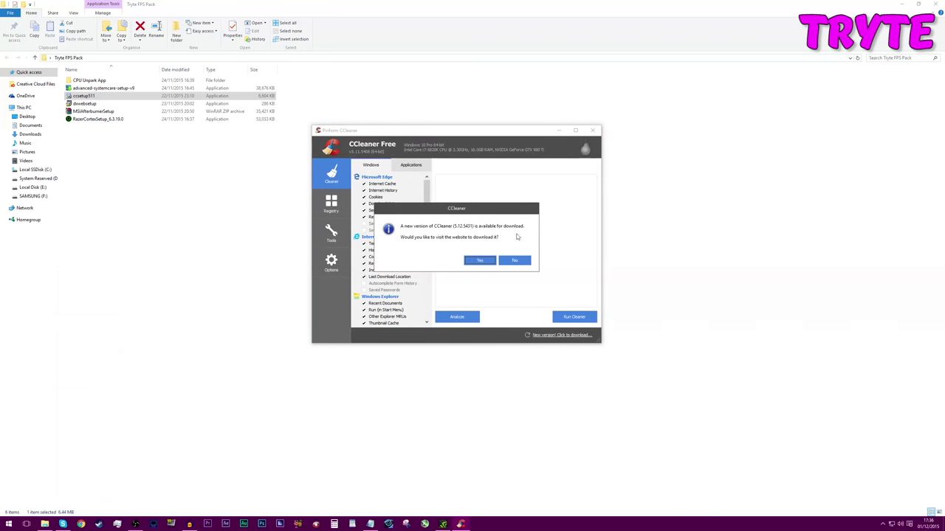
click(515, 262)
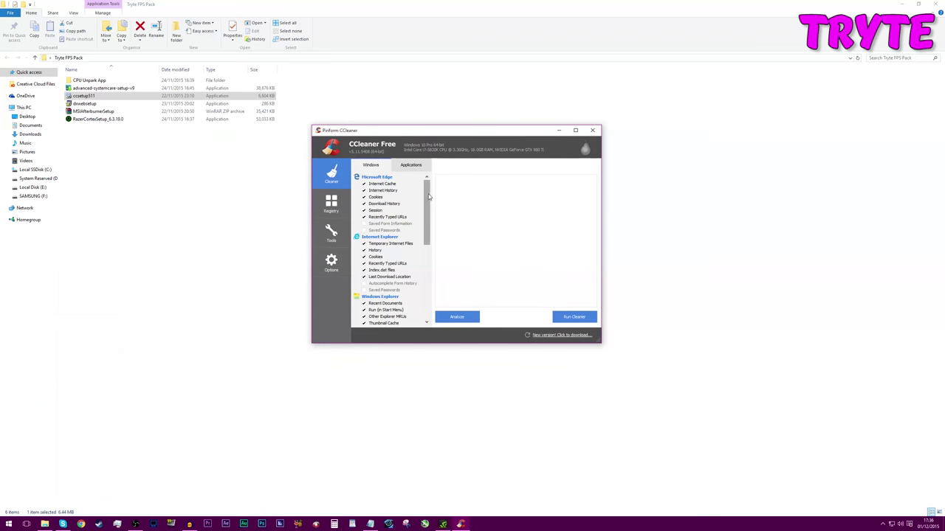
Review CCleaner's Windows and Applications cleaning options and the Registry Cleaner categories, and close the program
drag(428, 210, 423, 178)
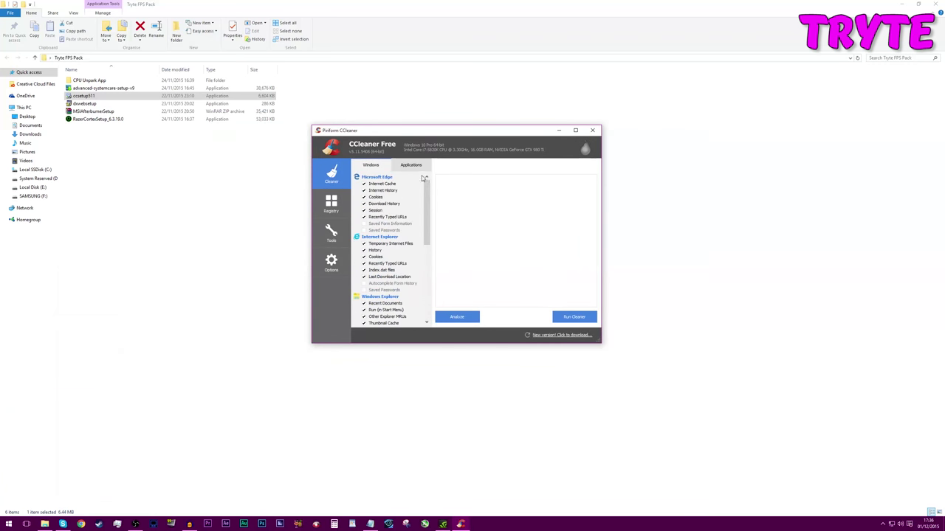
double_click(466, 132)
click(102, 37)
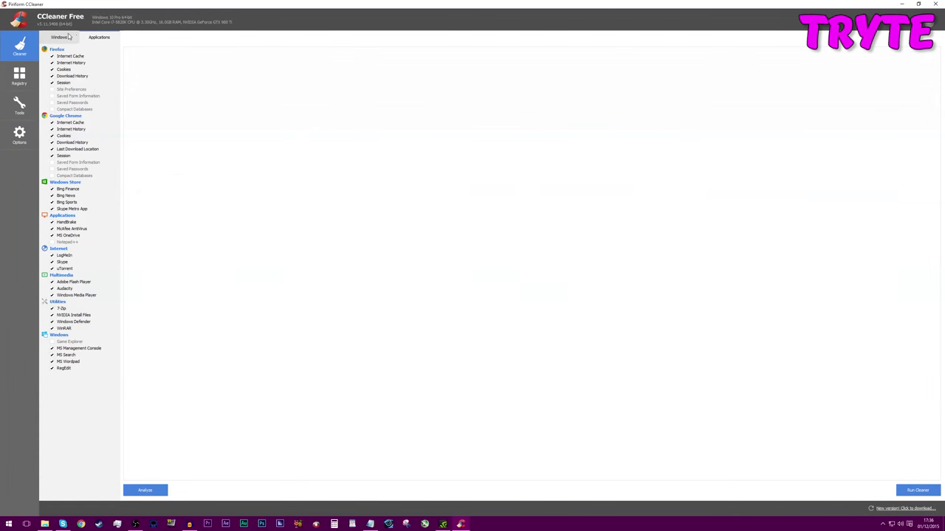
click(65, 37)
click(19, 76)
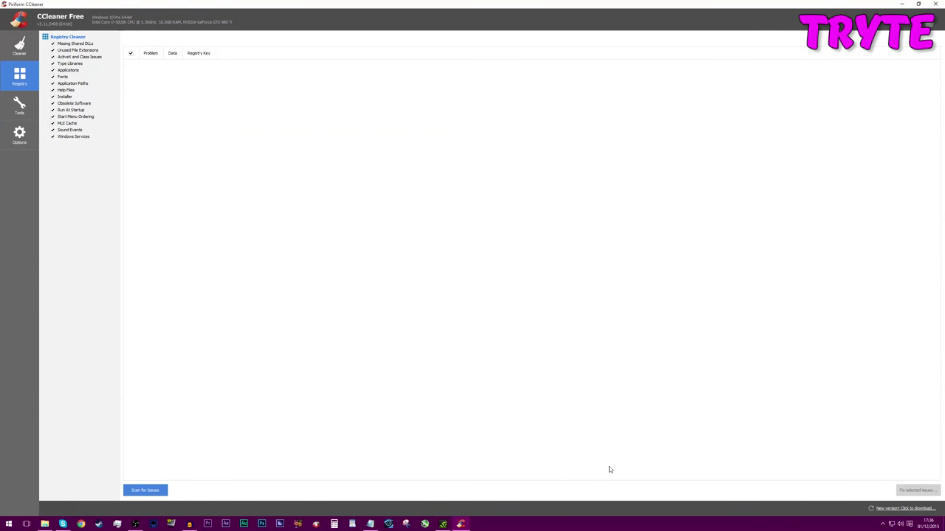
click(63, 162)
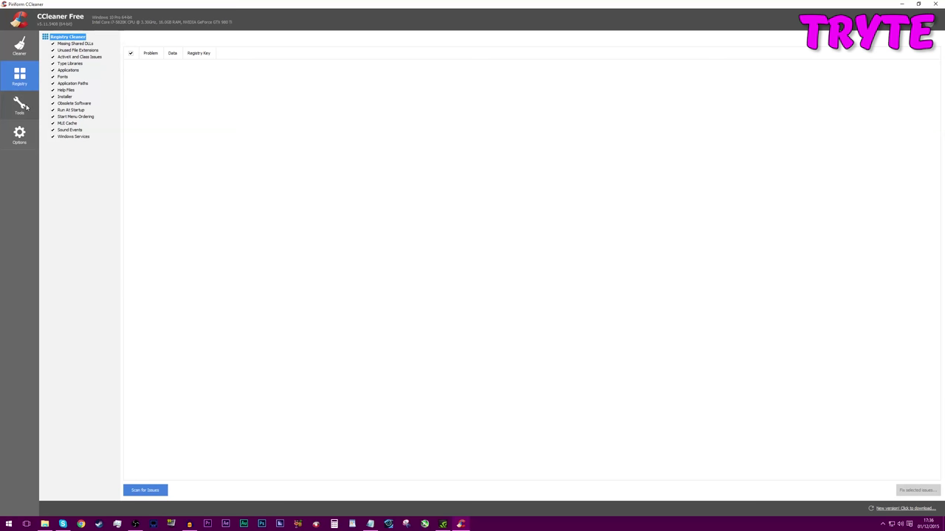
click(180, 83)
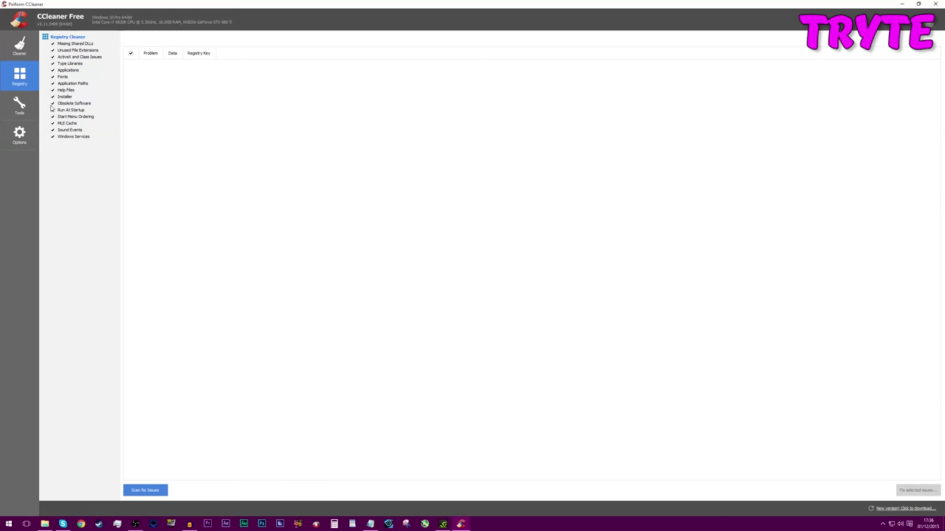
key(alt+F4)
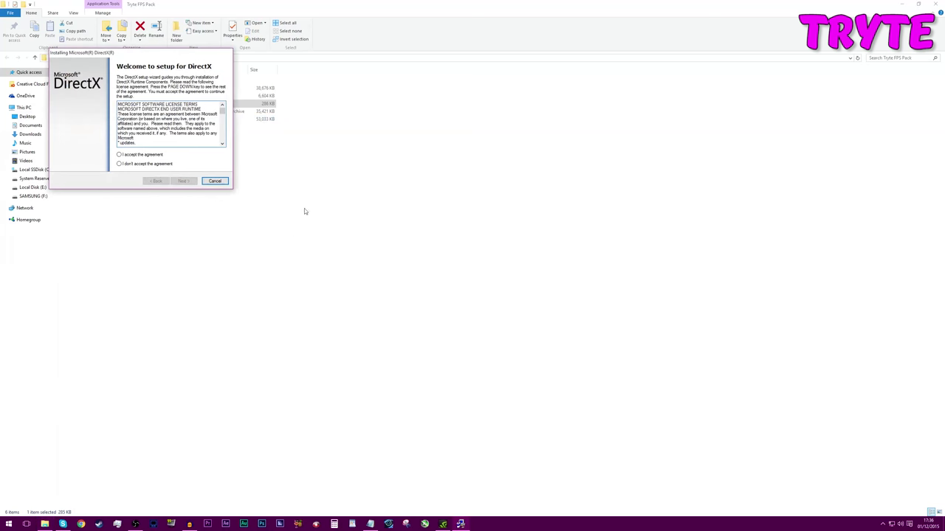
Run dxwebsetup, accept the DirectX licence agreement, and continue the setup without installing the Bing Bar
drag(132, 54, 425, 128)
click(431, 230)
click(478, 255)
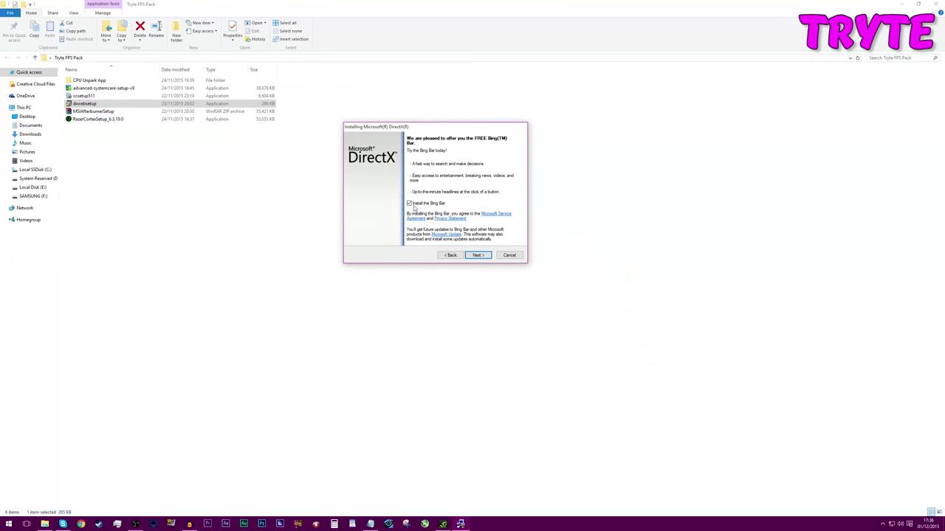
click(409, 203)
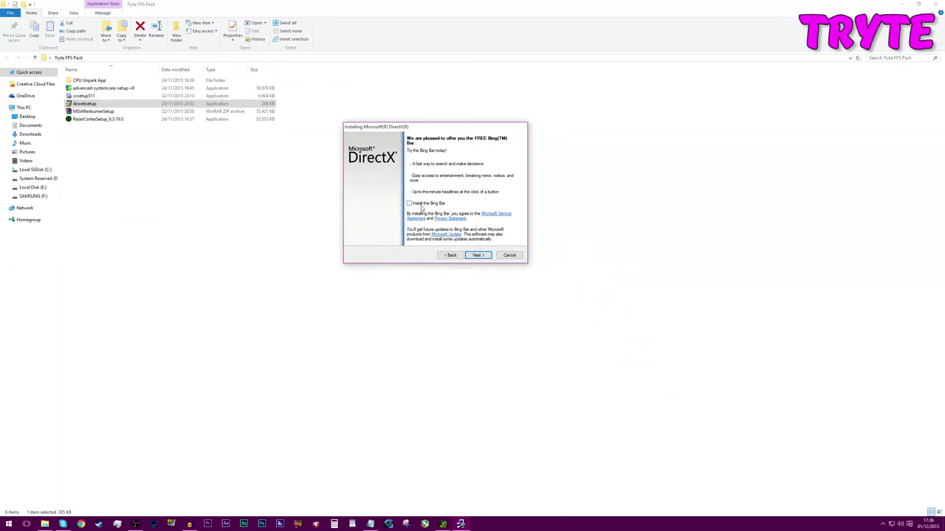
click(478, 255)
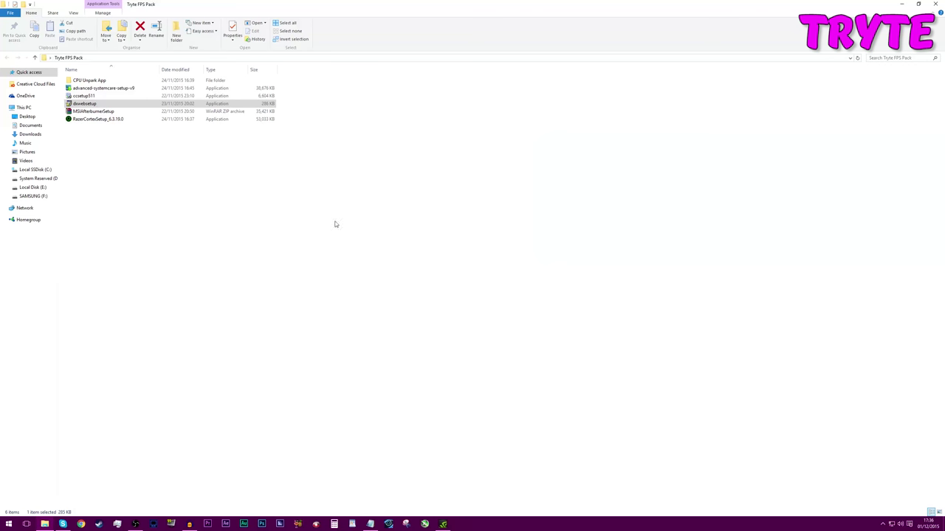
click(149, 133)
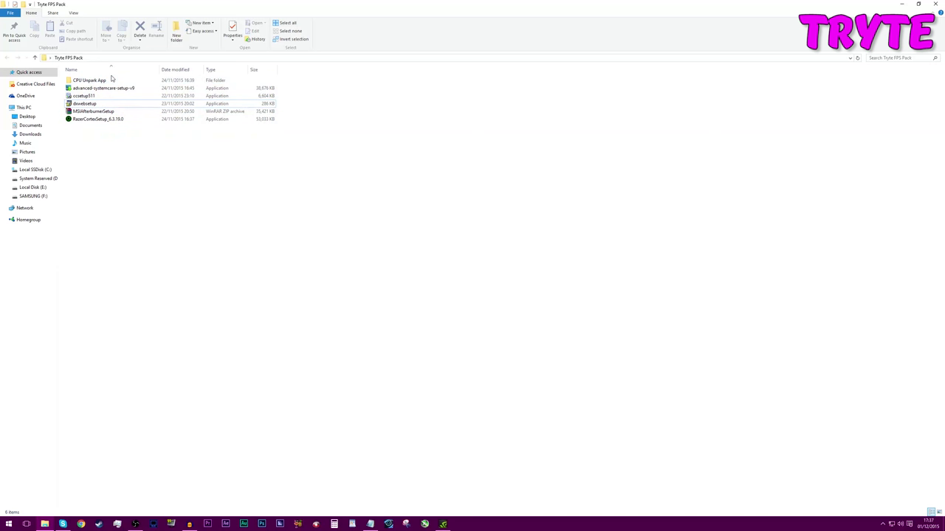
Scan the UnparkCPU application in the CPU Unpark App folder with AVG and close the scan report
double_click(108, 81)
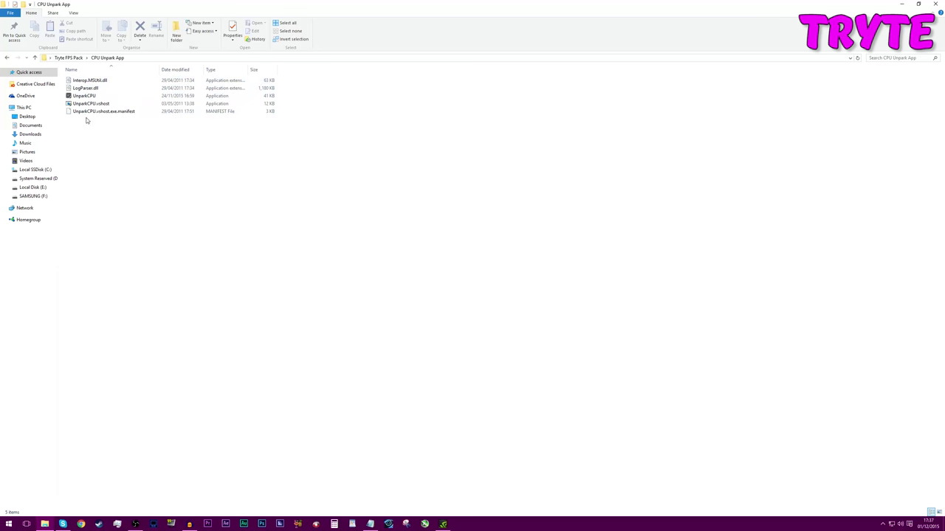
drag(128, 145, 92, 178)
click(69, 57)
double_click(96, 81)
right_click(84, 96)
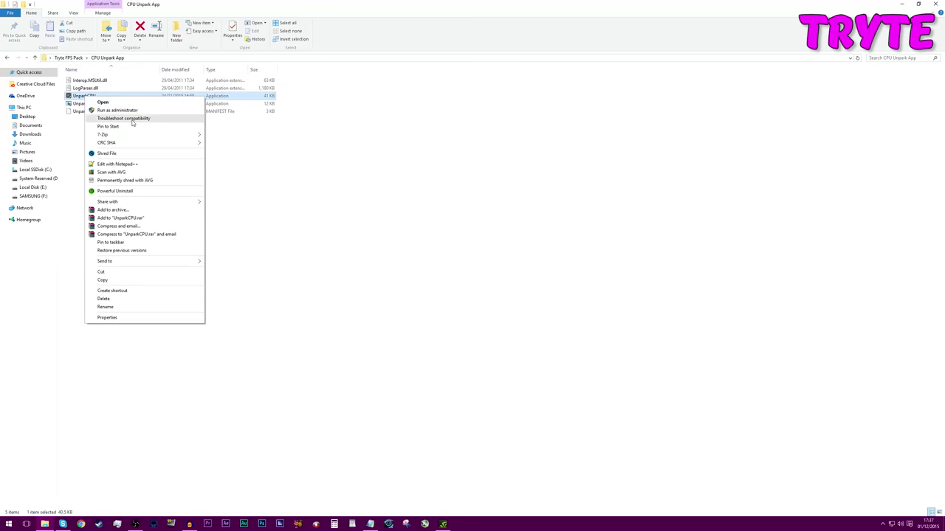
click(120, 172)
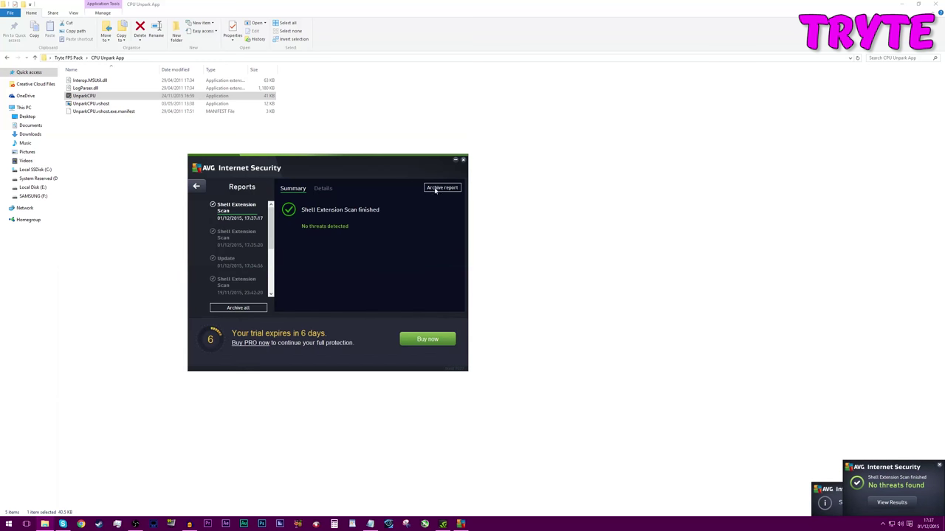
click(463, 160)
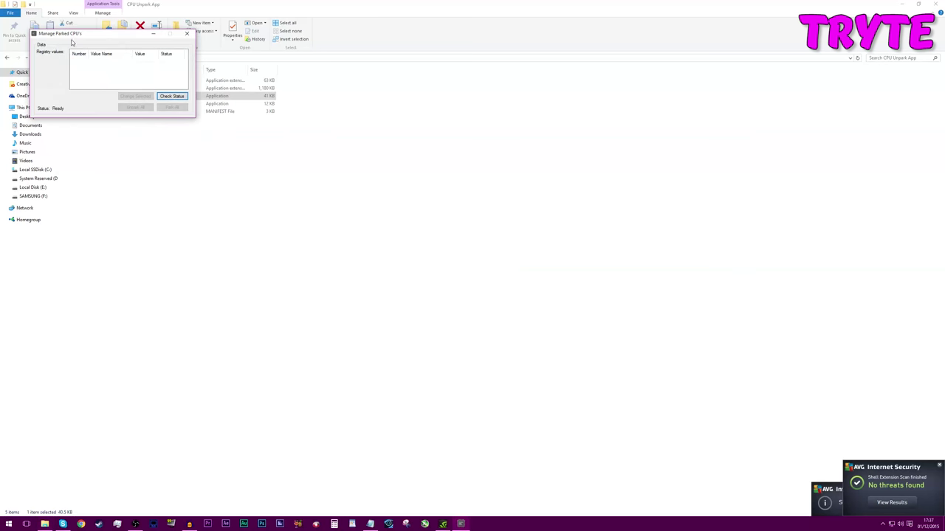
Launch UnparkCPU, check the parking status of the CPU cores, and close the tool and its folder
drag(112, 37, 476, 153)
click(542, 215)
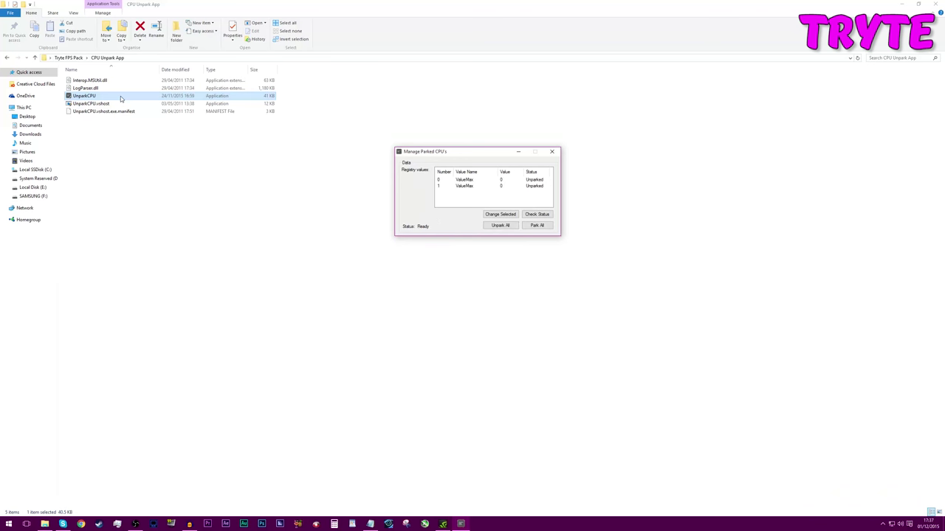
drag(477, 153, 439, 135)
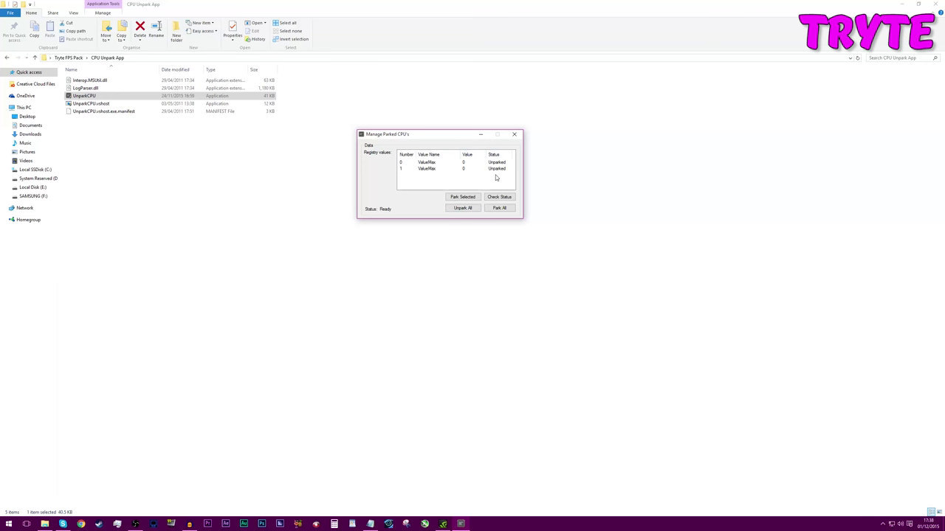
drag(477, 177, 500, 163)
click(489, 184)
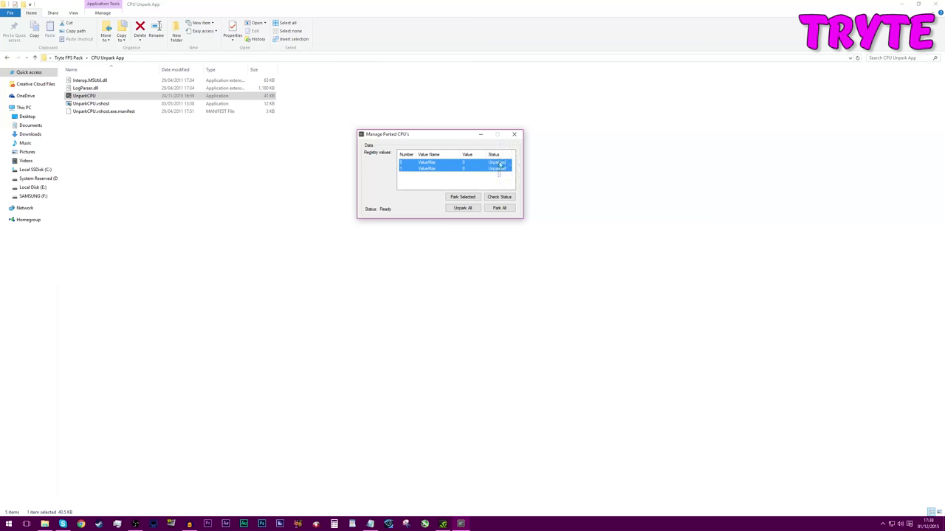
click(499, 180)
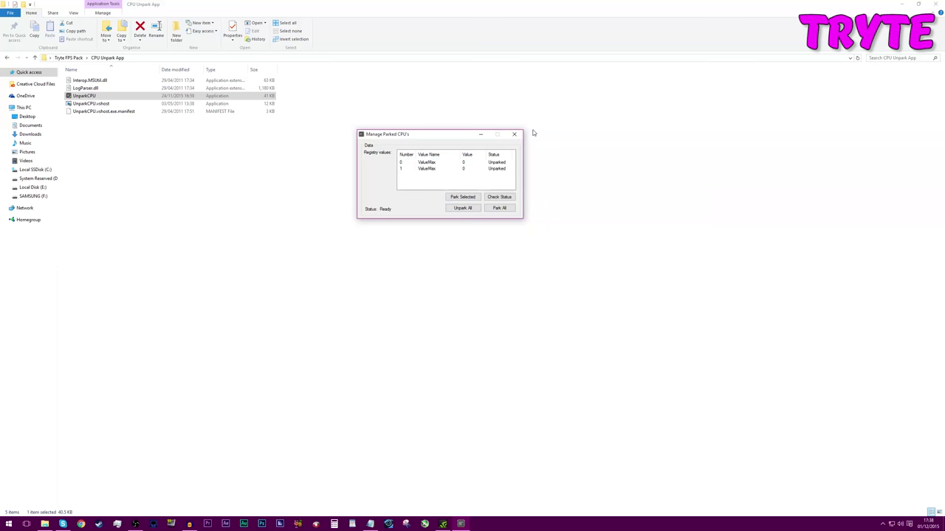
click(493, 169)
click(467, 184)
drag(451, 181, 469, 167)
click(514, 135)
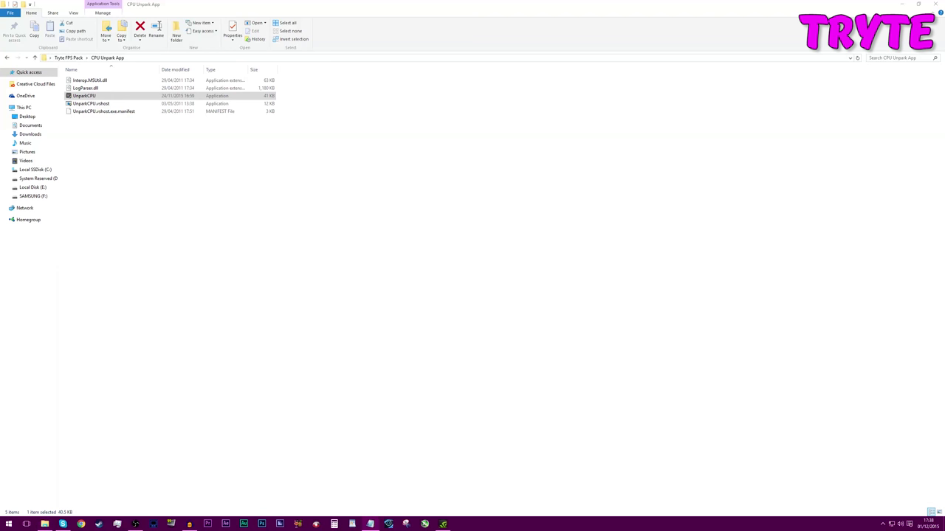
click(935, 4)
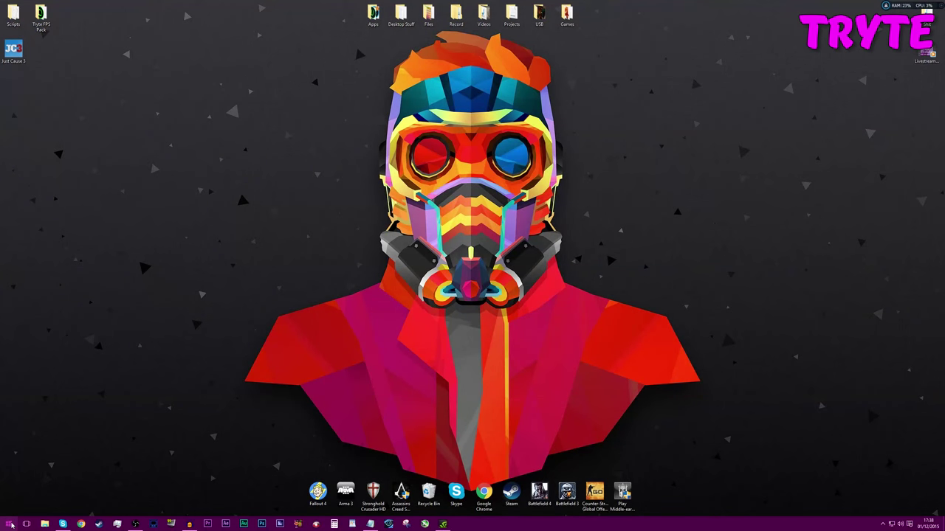
Open Performance Options from the advanced system settings under System and Security in Control Panel
click(10, 525)
click(140, 492)
click(395, 57)
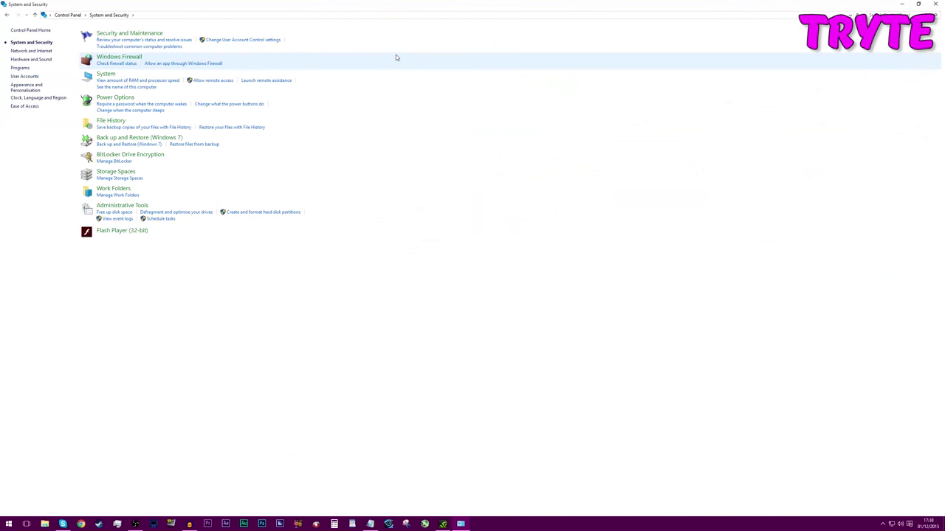
click(105, 74)
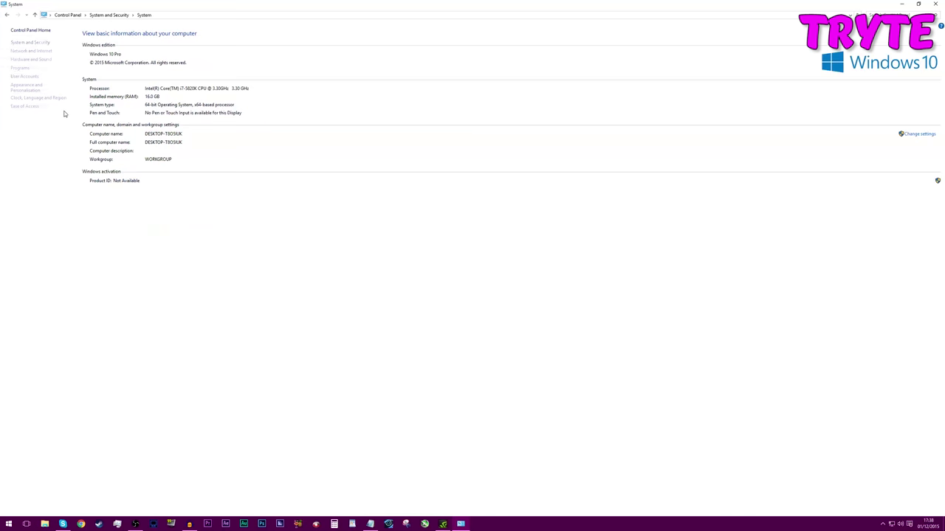
click(33, 70)
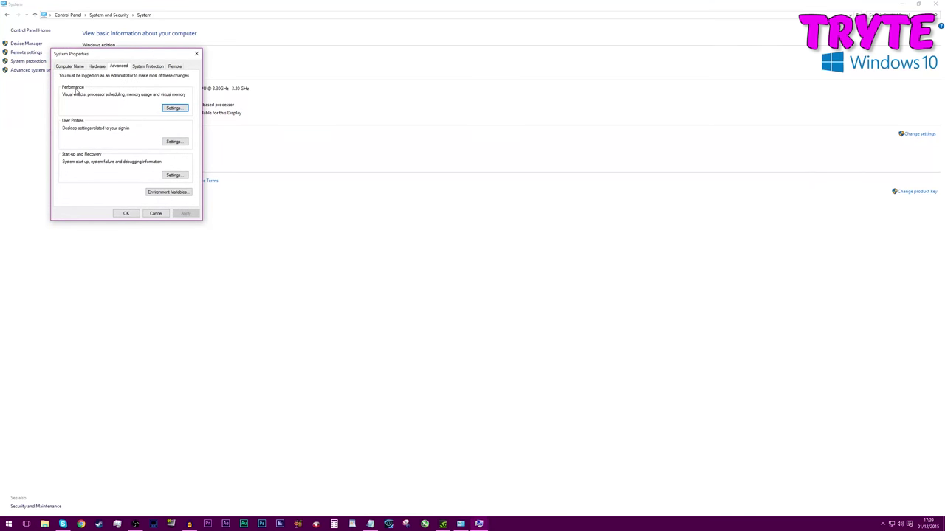
click(174, 108)
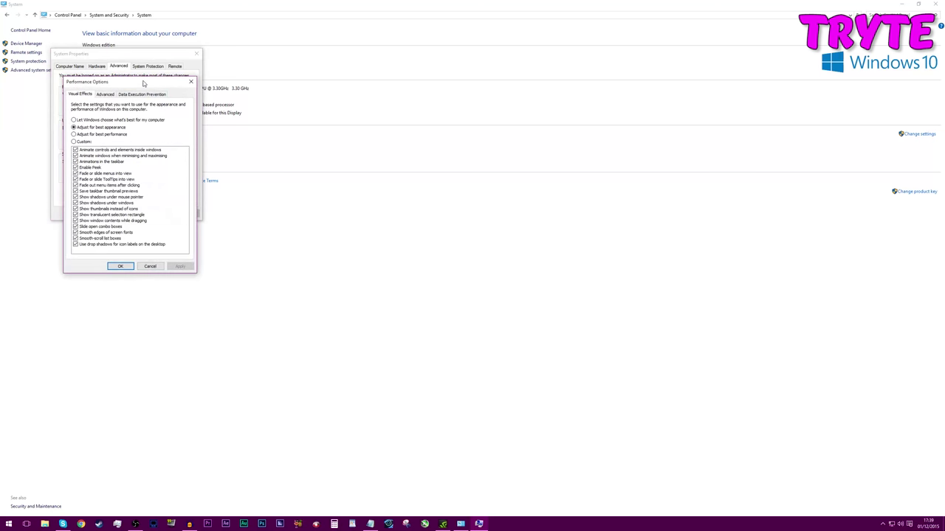
Set the Windows visual effects to Adjust for best performance and apply the change
drag(143, 83, 460, 66)
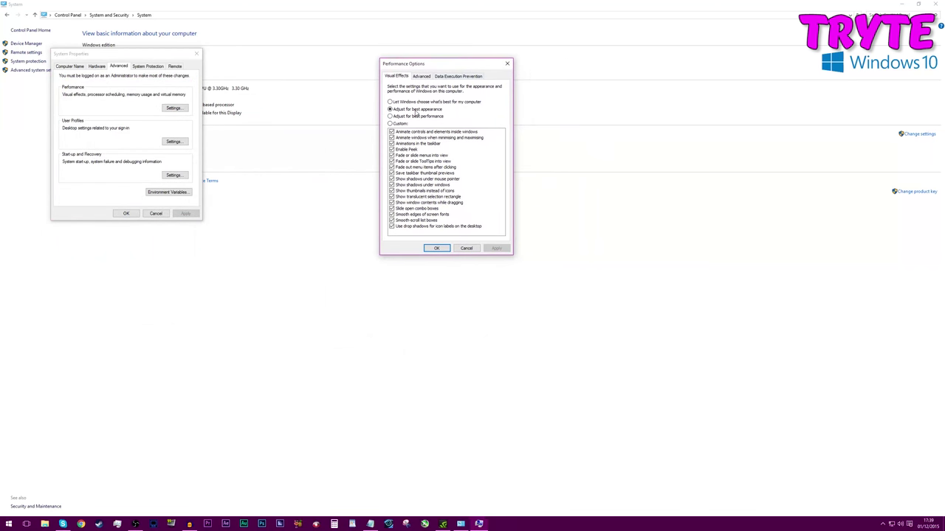
click(407, 118)
click(494, 249)
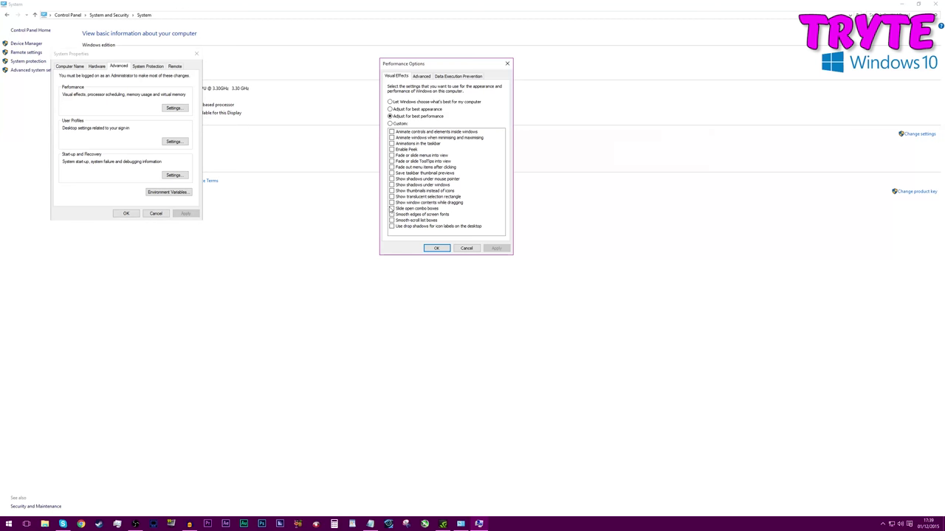
drag(428, 63, 404, 71)
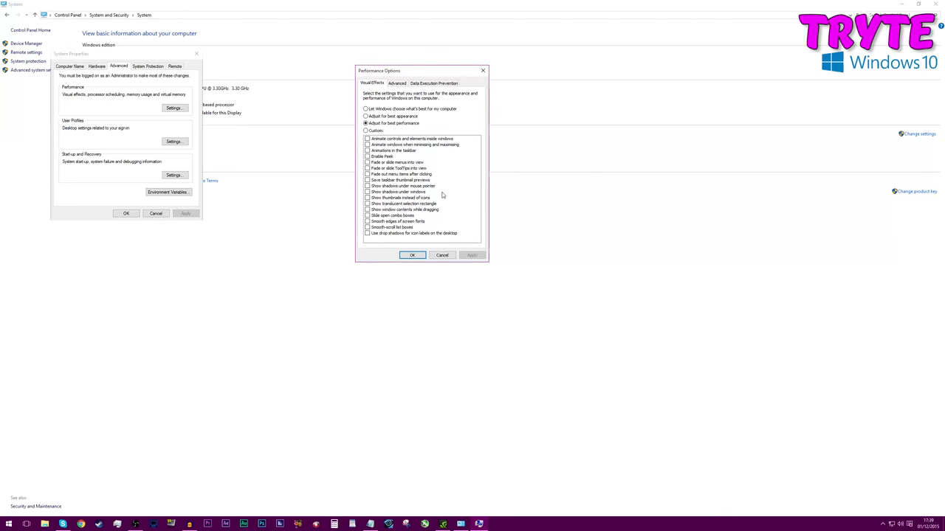
click(384, 240)
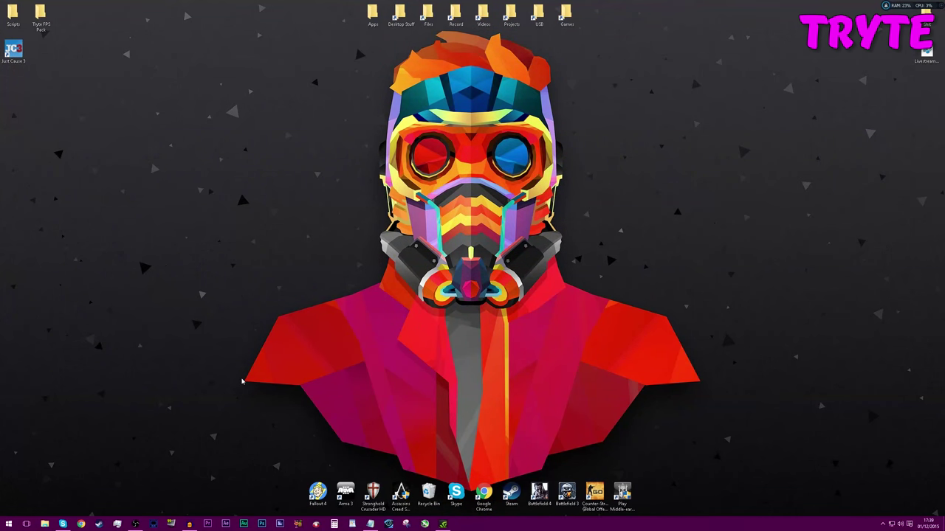
Open the Windows prefetch folder with the Run command "prefetch" and grant access to it
key(super+r)
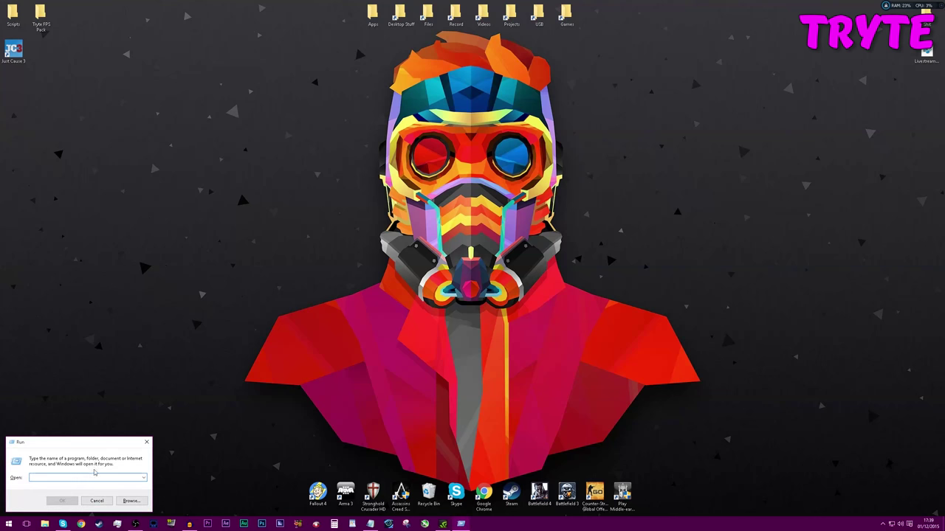
drag(84, 443, 475, 234)
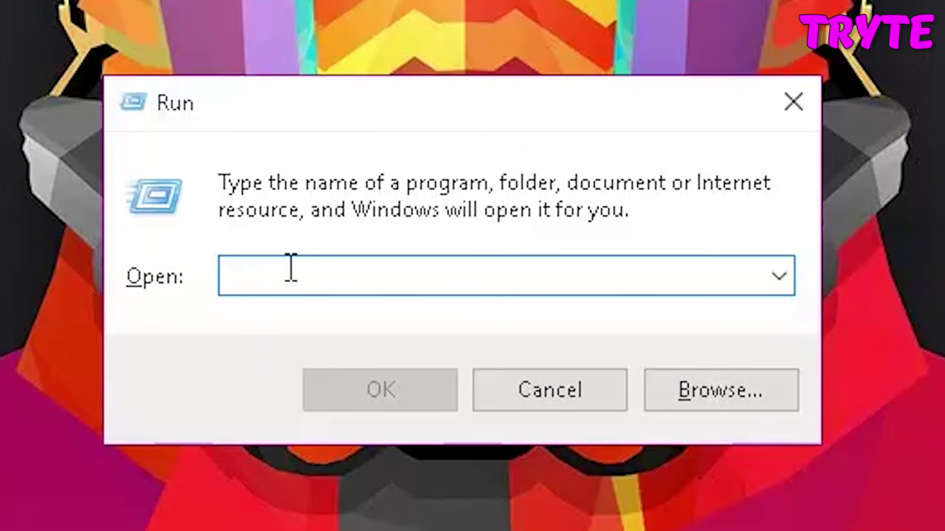
text(prefetc)
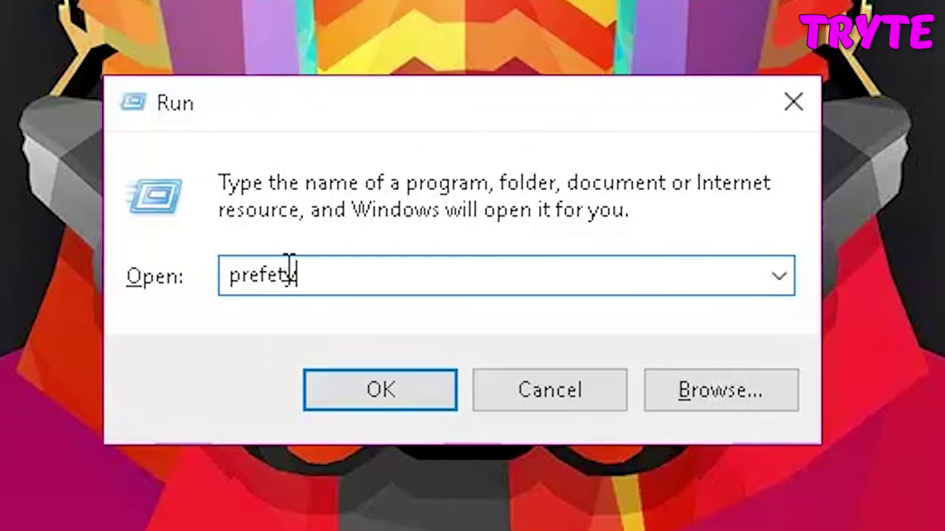
text(h)
key(Return)
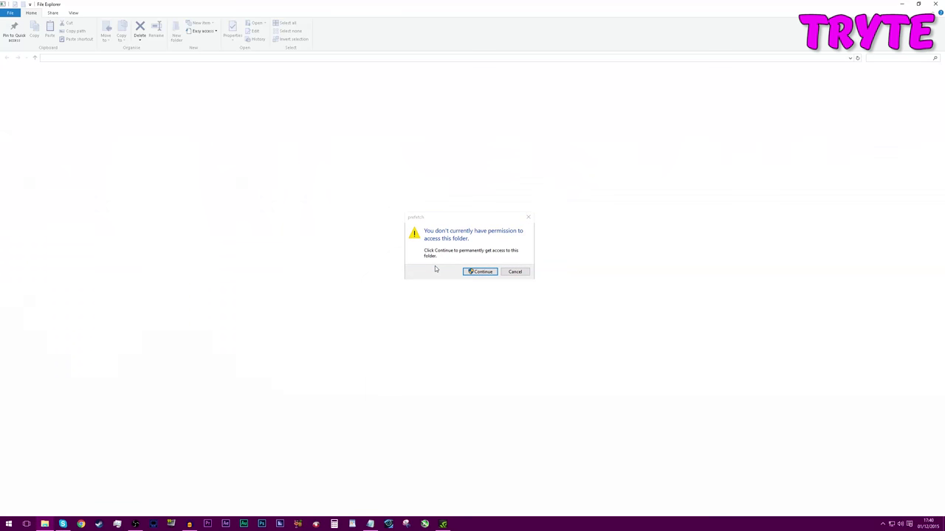
click(480, 271)
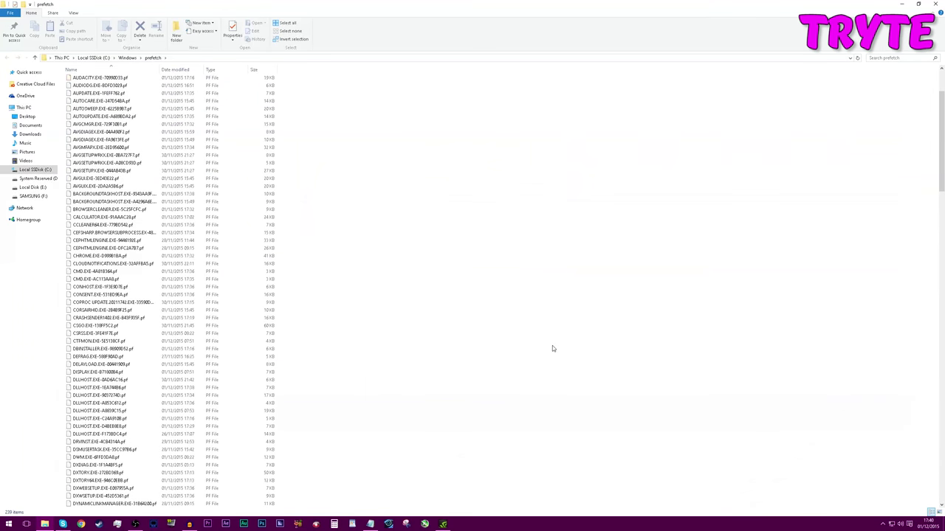
Delete everything in the prefetch folder, cancelling for the file that is in use, and close the folder
scroll(553, 347, down, 20)
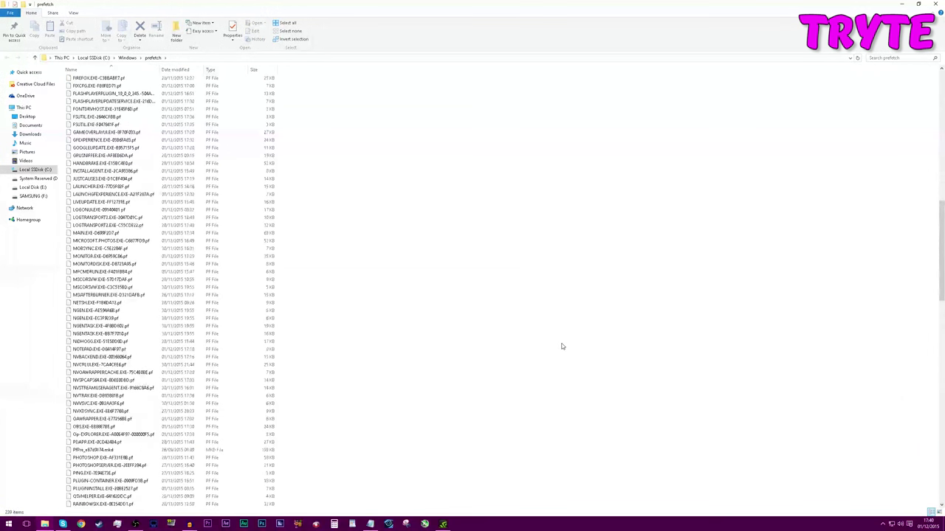
scroll(561, 346, up, 20)
key(ctrl+a)
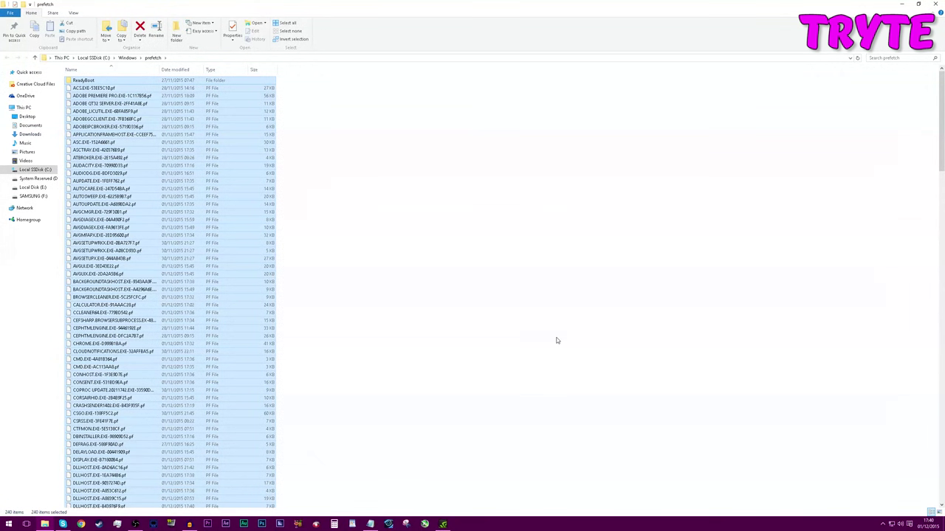
key(Delete)
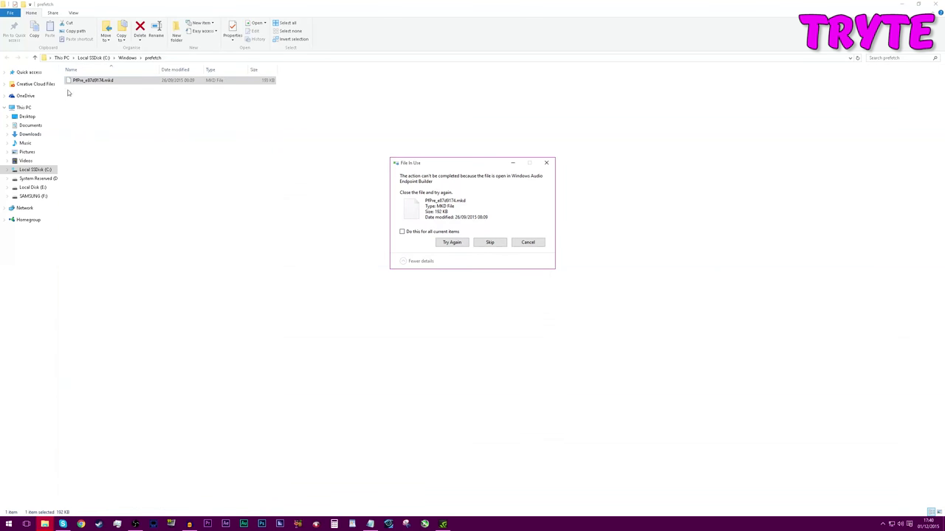
click(527, 242)
click(221, 198)
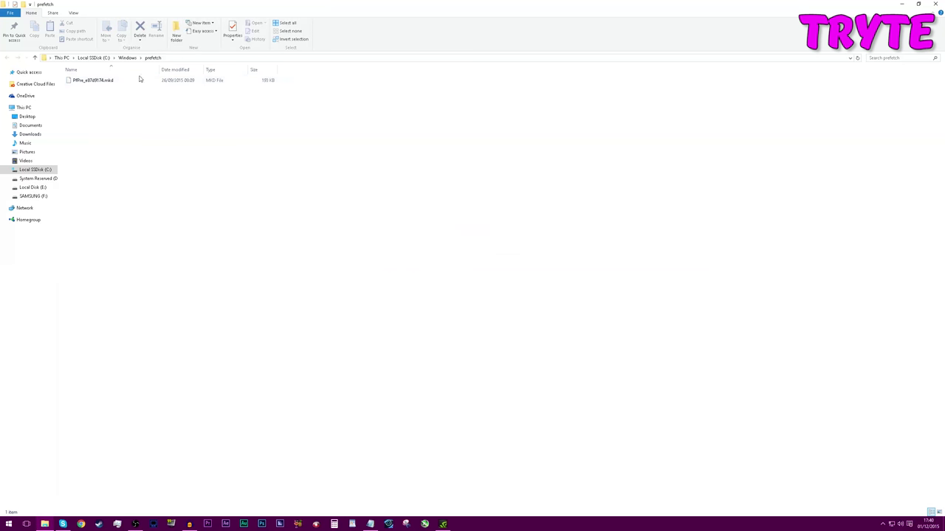
click(935, 3)
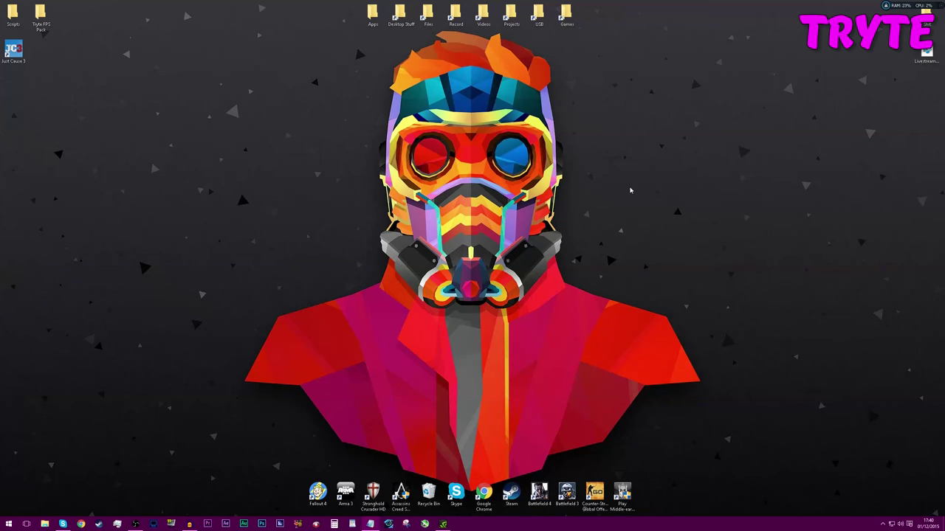
Open the temporary files folder with the Run command "%temp%"
key(super+r)
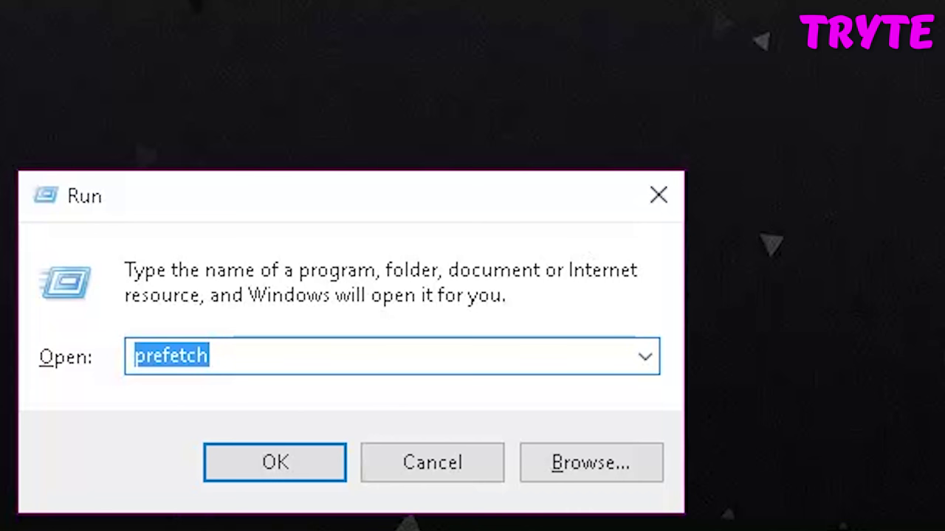
text(%temp)
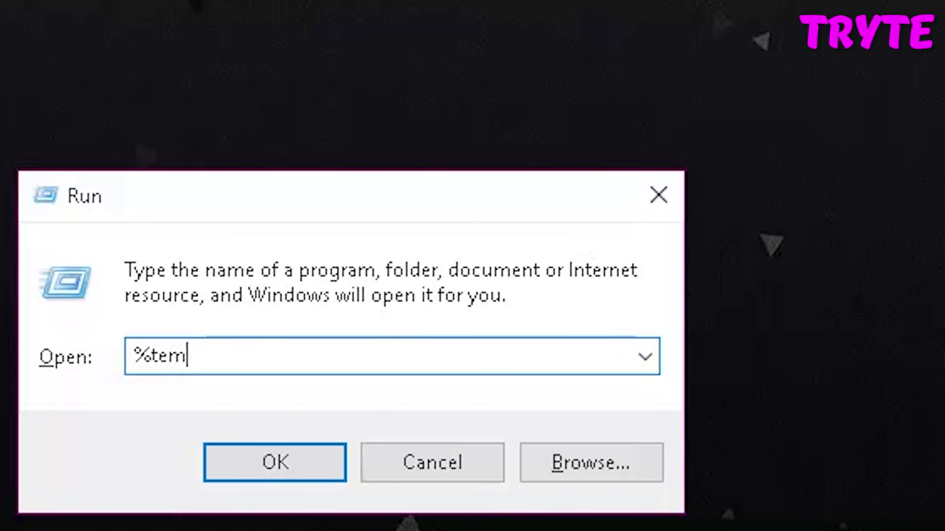
text(%)
key(Return)
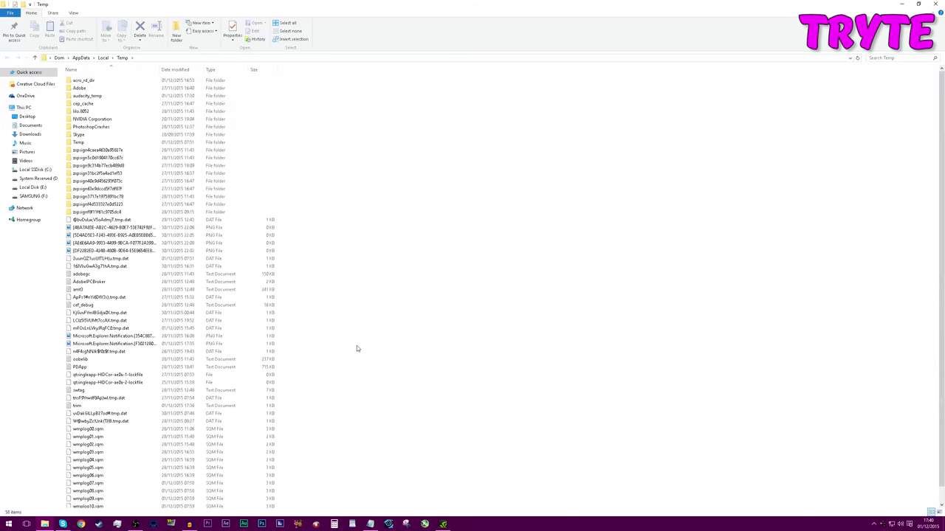
Delete everything in the Temp folder except the items in use, and close the folder
key(ctrl+a)
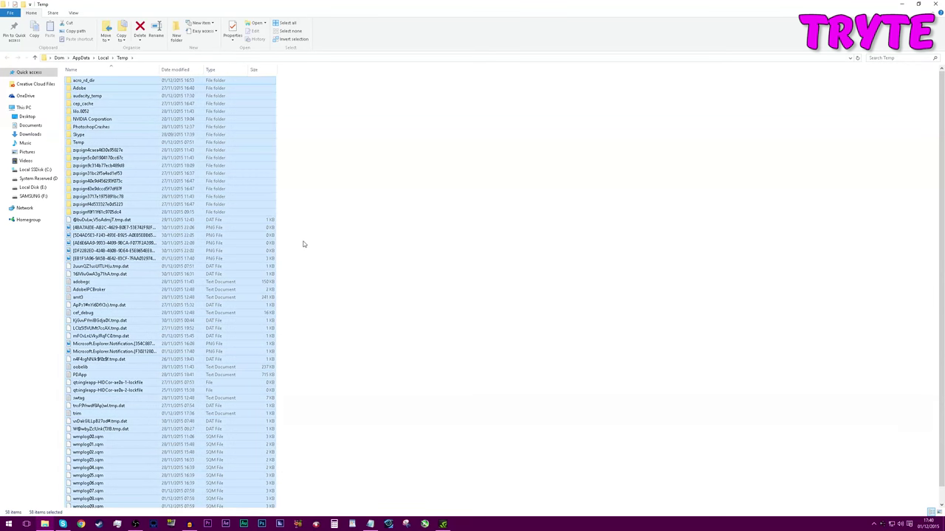
key(Delete)
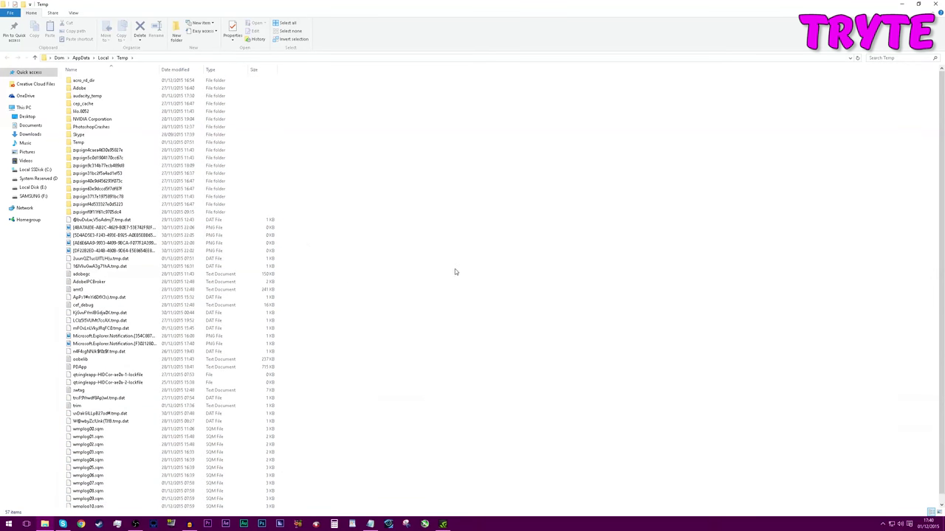
key(ctrl+a)
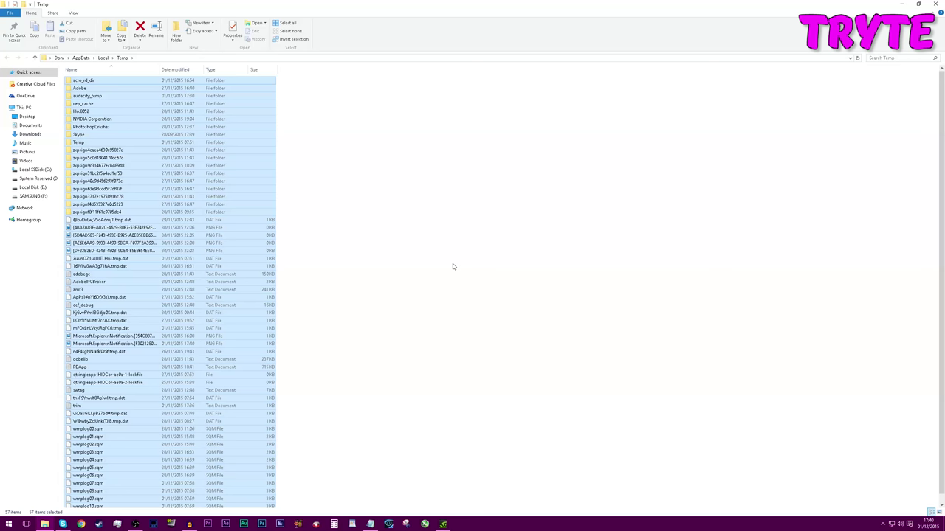
key(Delete)
click(529, 244)
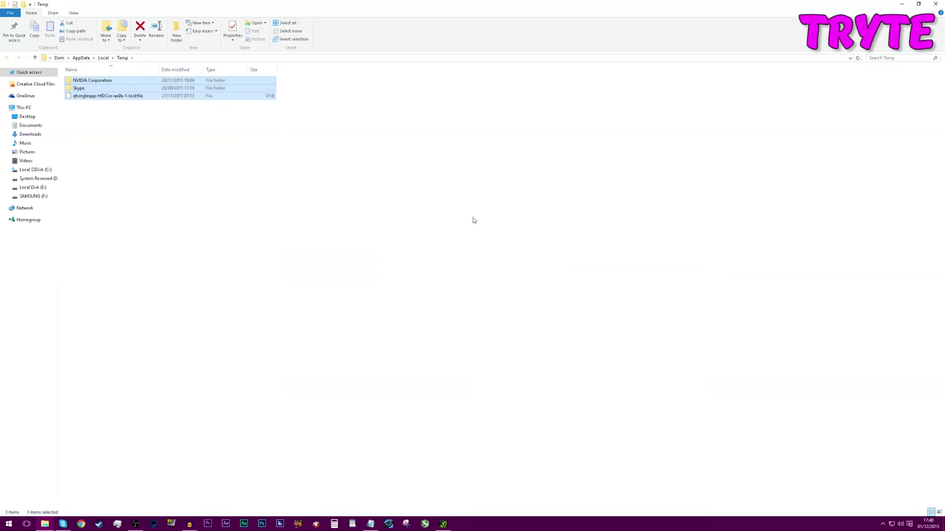
click(327, 194)
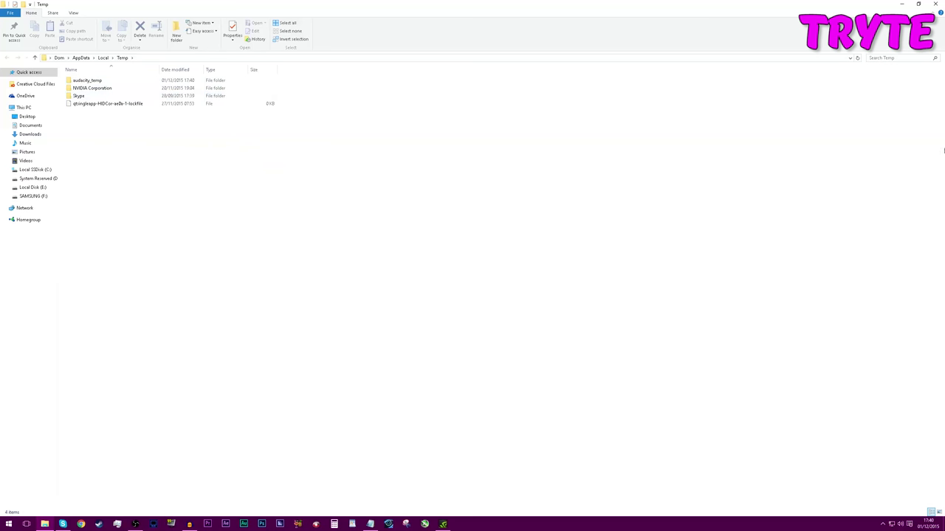
click(935, 4)
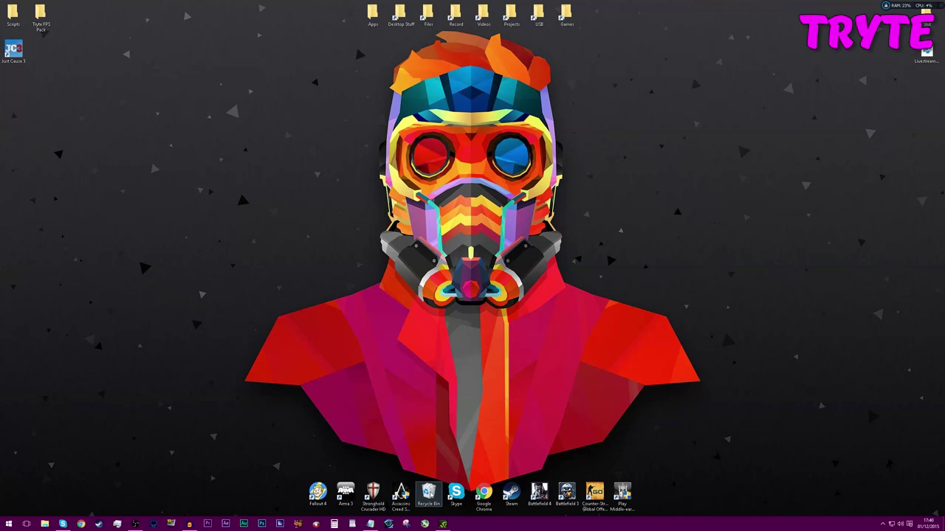
Empty the Recycle Bin and confirm the permanent deletion of all its items
right_click(429, 492)
click(460, 395)
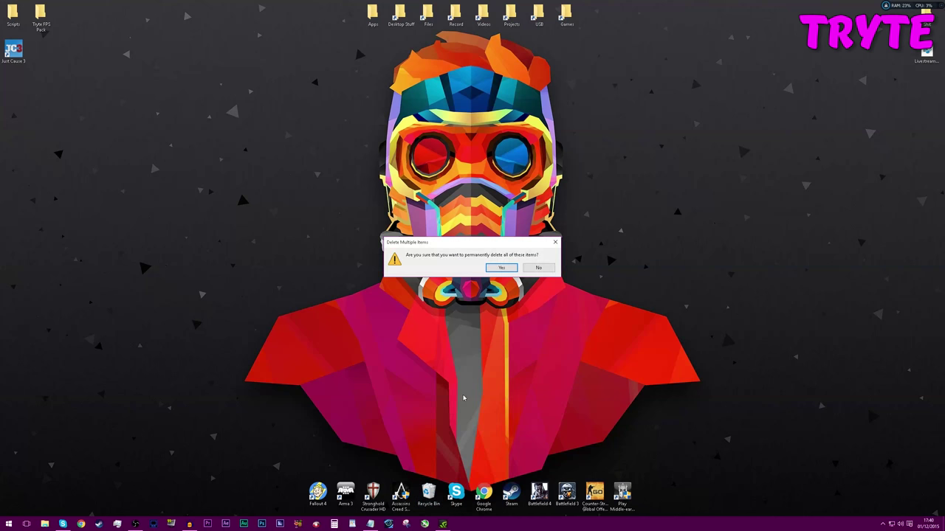
click(502, 268)
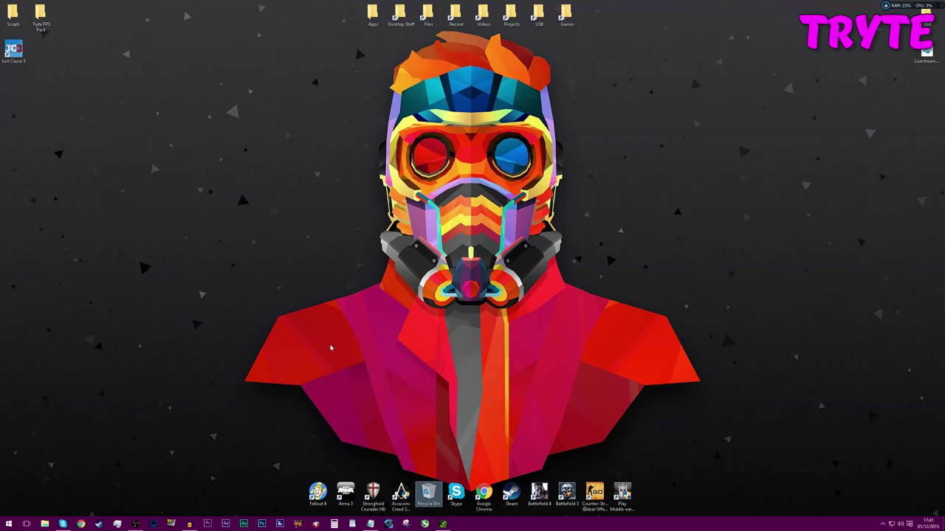
Open This PC in File Explorer and check the free space on the listed drives
click(44, 524)
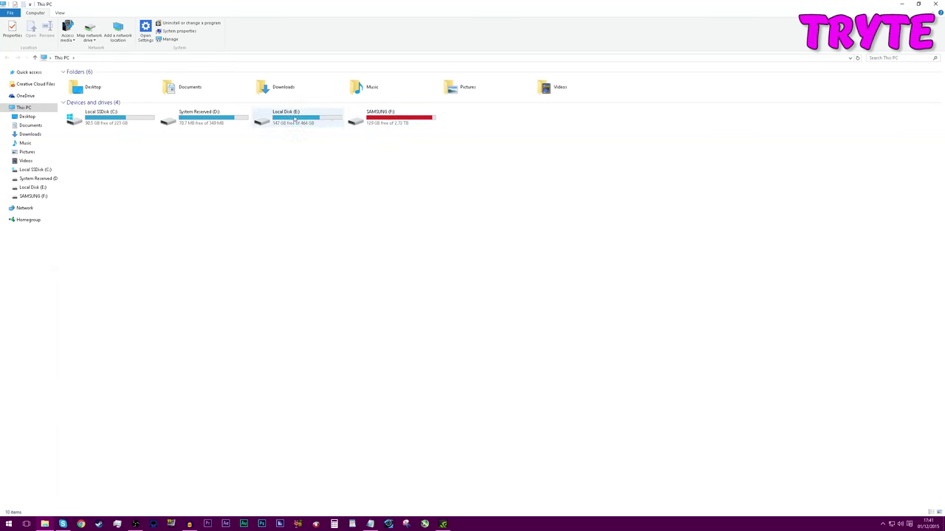
drag(119, 149, 406, 116)
click(393, 140)
click(379, 123)
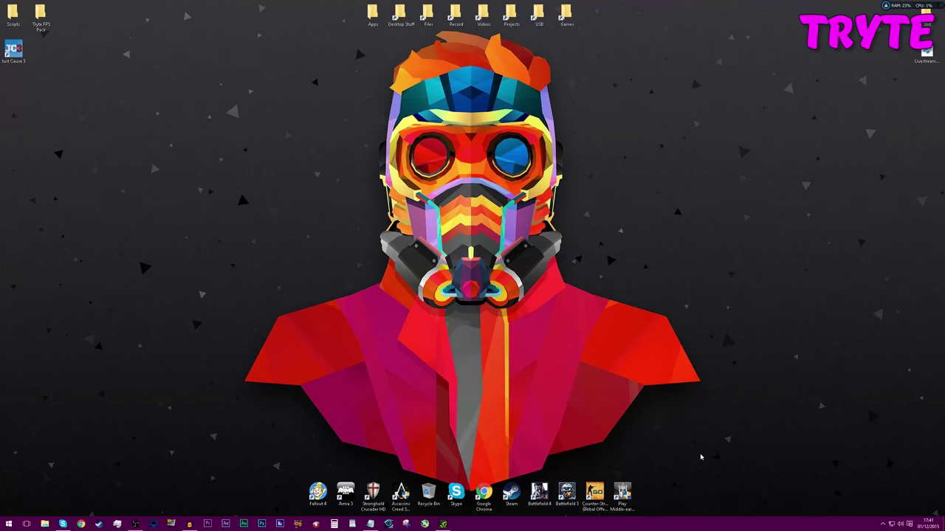
Open NVIDIA Control Panel and bring up the global settings under Manage 3D settings
click(885, 524)
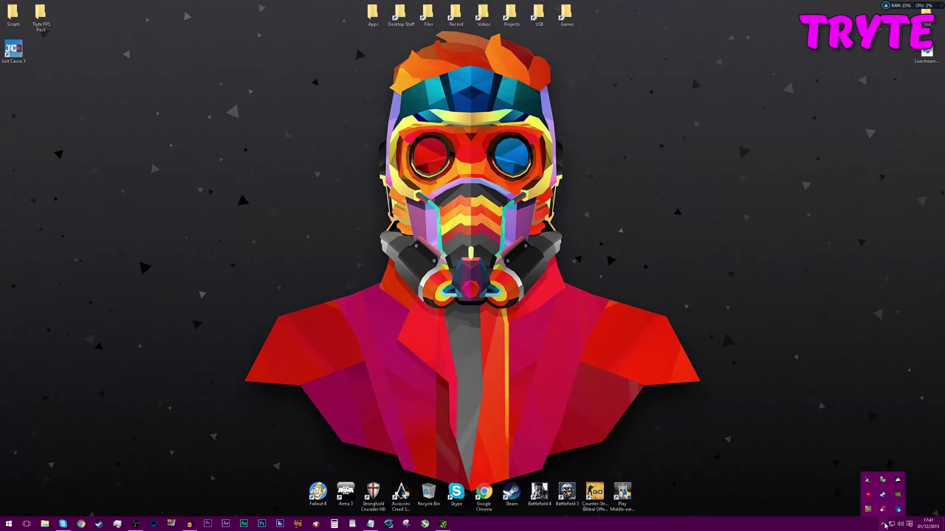
right_click(897, 495)
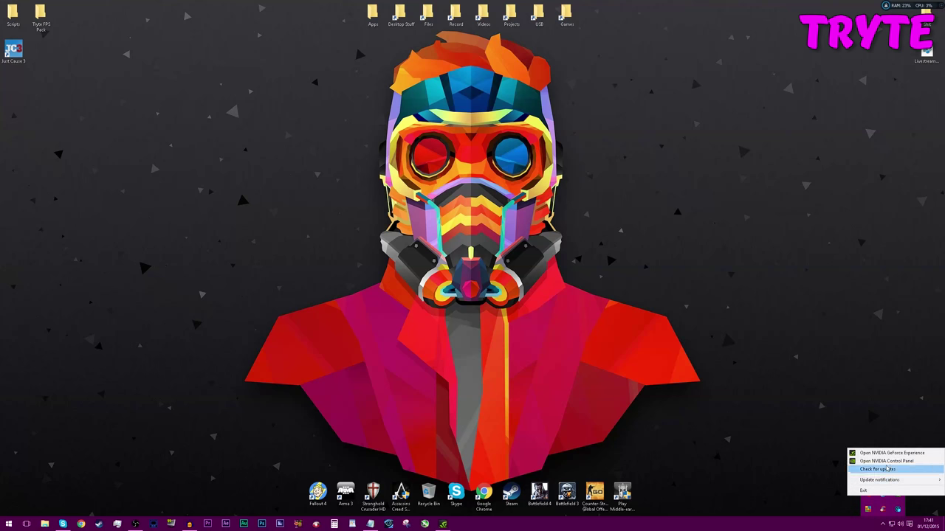
click(887, 462)
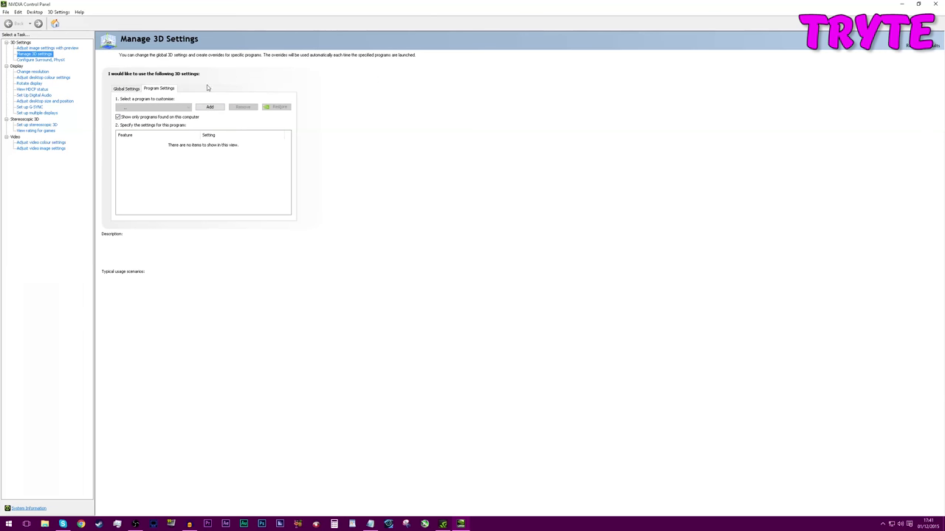
click(134, 89)
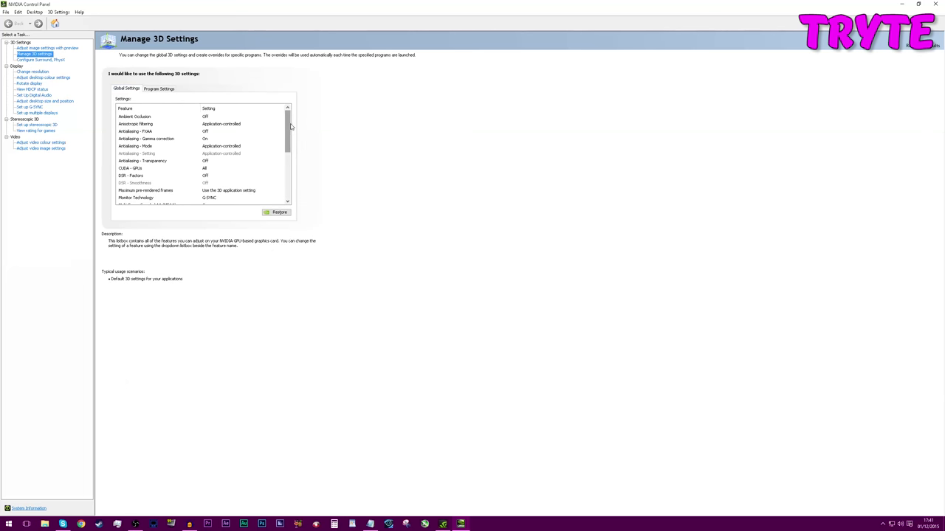
Review the global 3D settings from Ambient Occlusion through antialiasing, power management and texture filtering to Virtual Reality pre-rendered frames
mouse_move(287, 121)
mouse_down()
mouse_move(287, 147)
mouse_move(284, 111)
mouse_up()
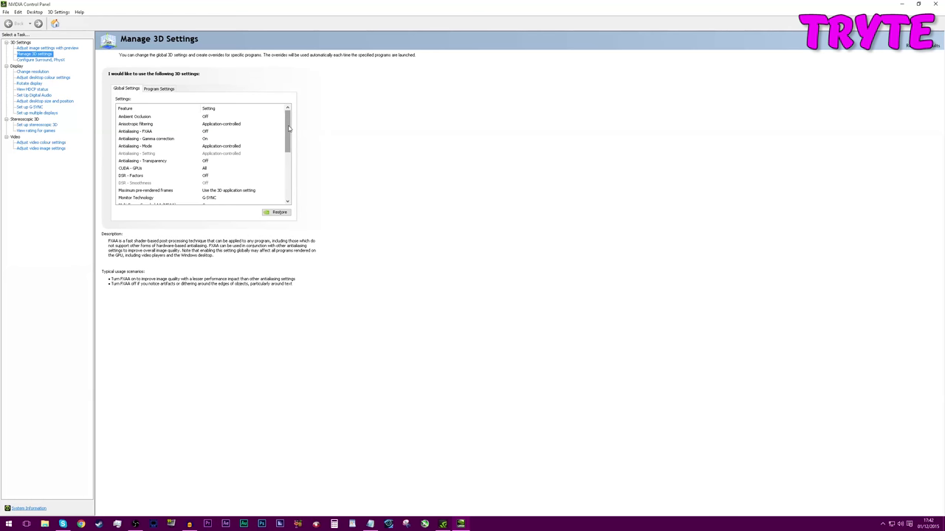
drag(288, 128, 289, 148)
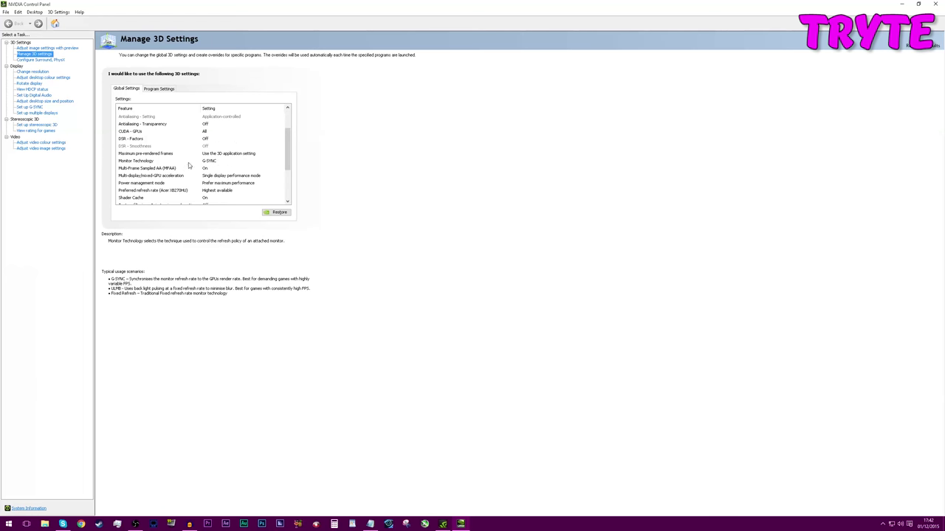
drag(288, 144, 281, 124)
mouse_move(212, 125)
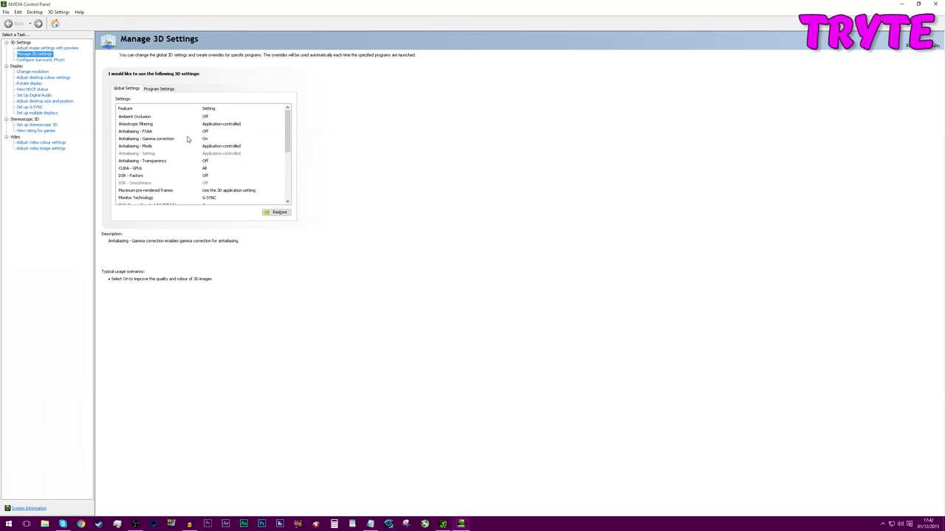
mouse_move(187, 140)
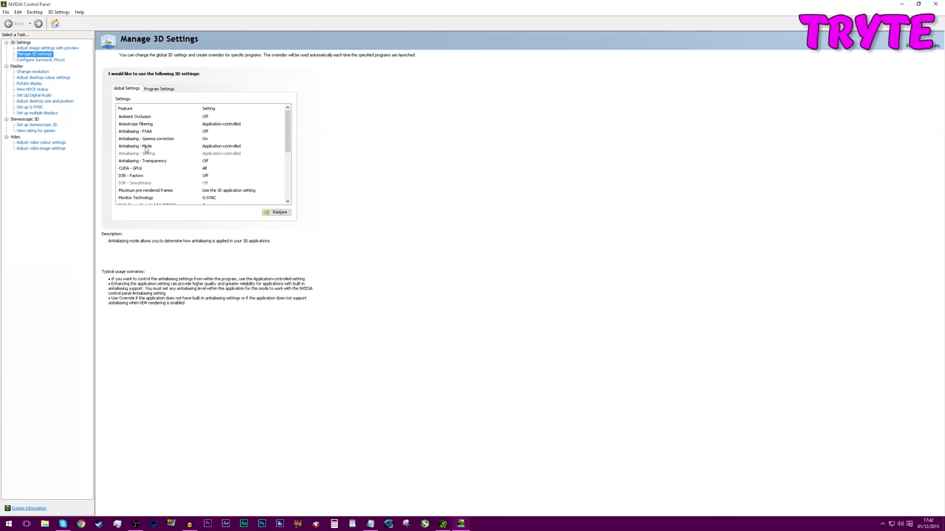
mouse_move(149, 169)
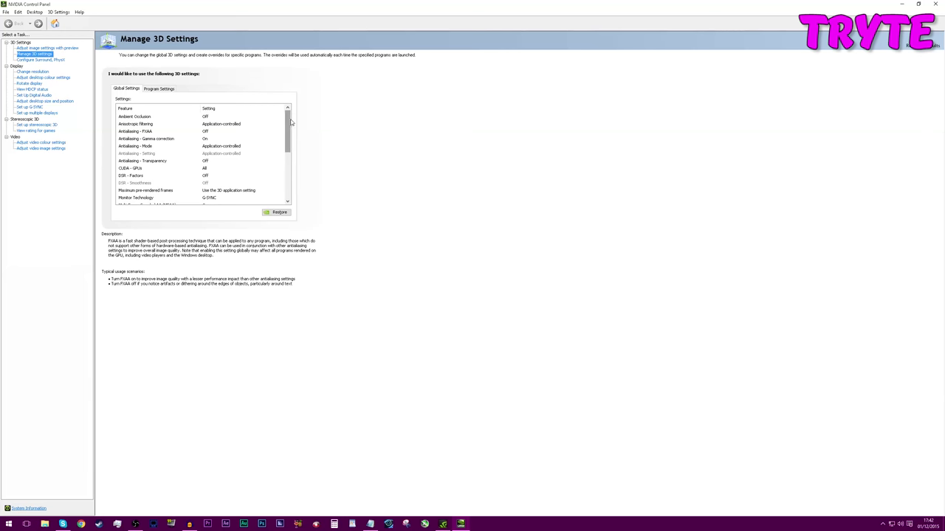
scroll(186, 149, down, 1)
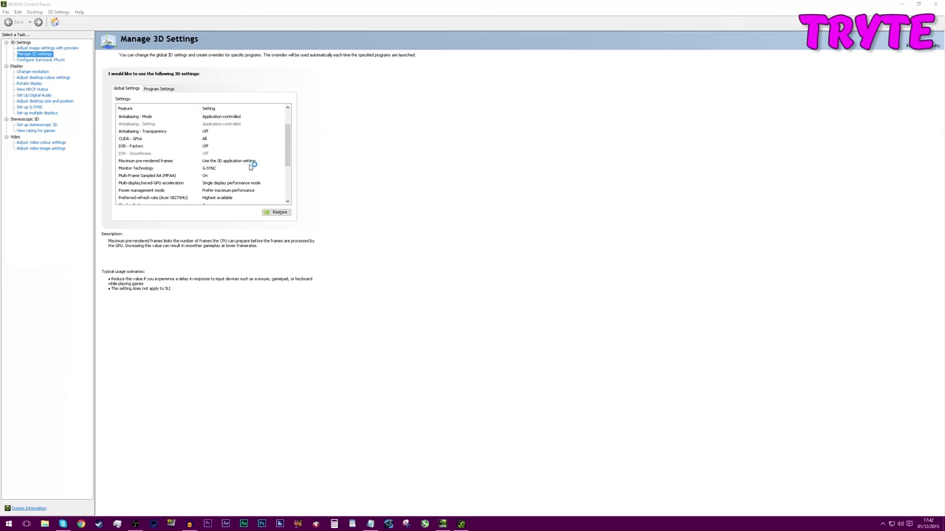
drag(293, 139, 293, 158)
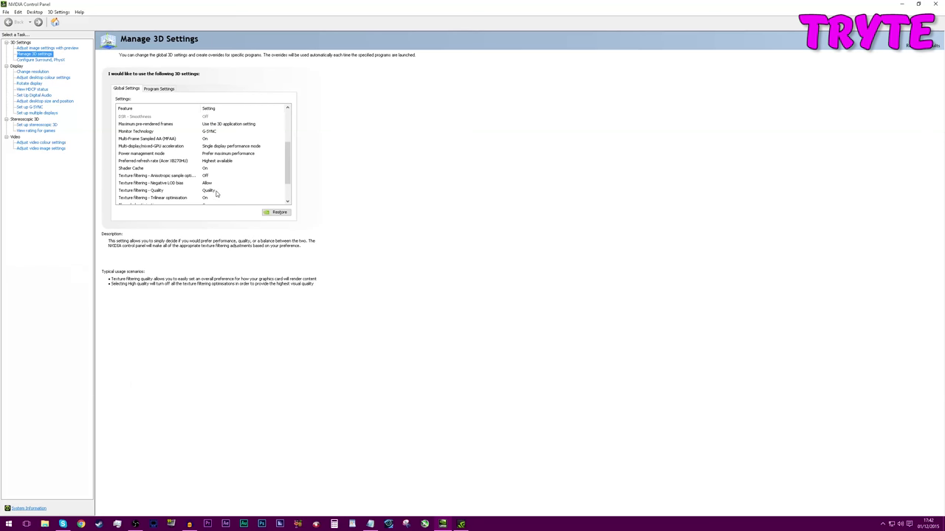
scroll(285, 166, down, 2)
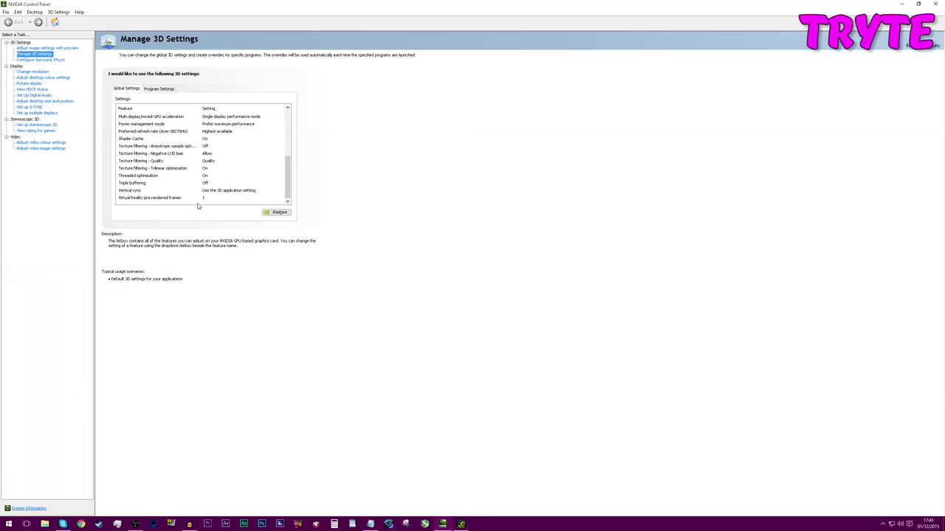
Open the per-program 3D settings and add JustCause3 from the recently used programs as the program to customise
click(158, 89)
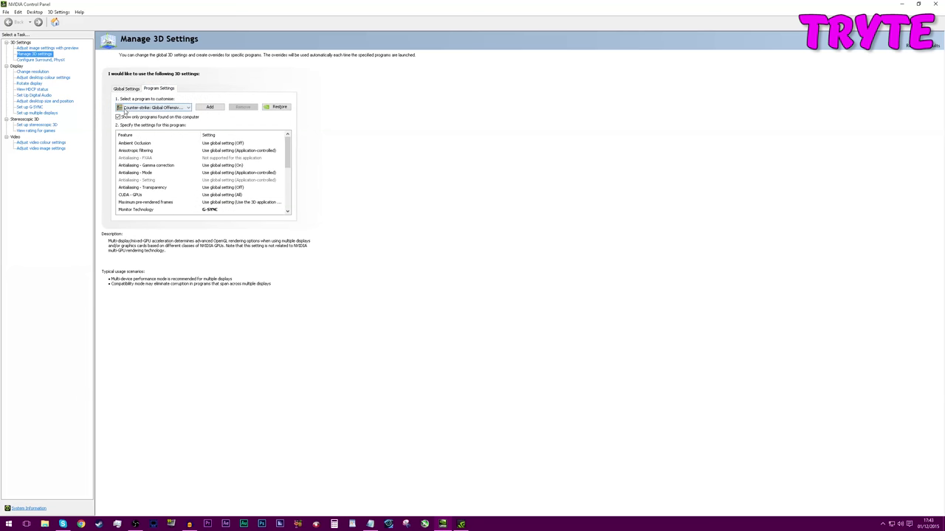
click(159, 108)
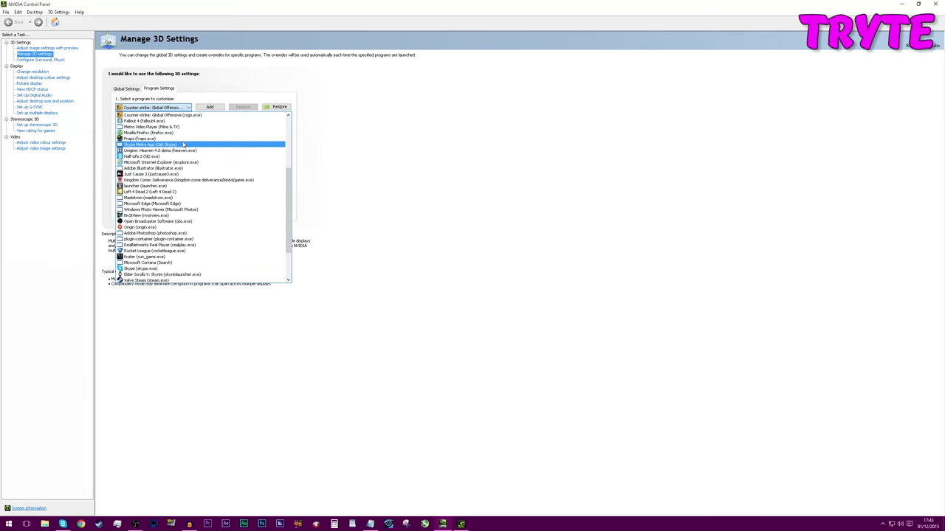
scroll(185, 146, up, 6)
scroll(188, 140, down, 8)
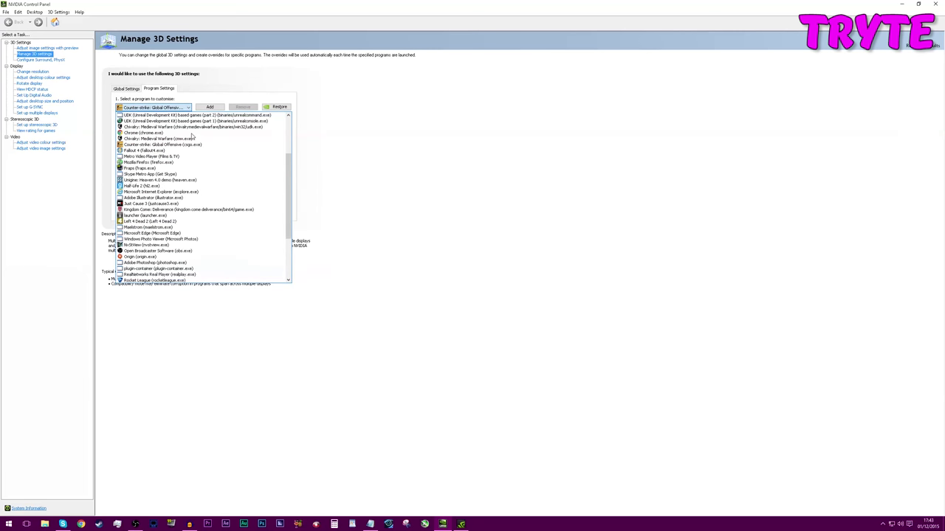
click(207, 107)
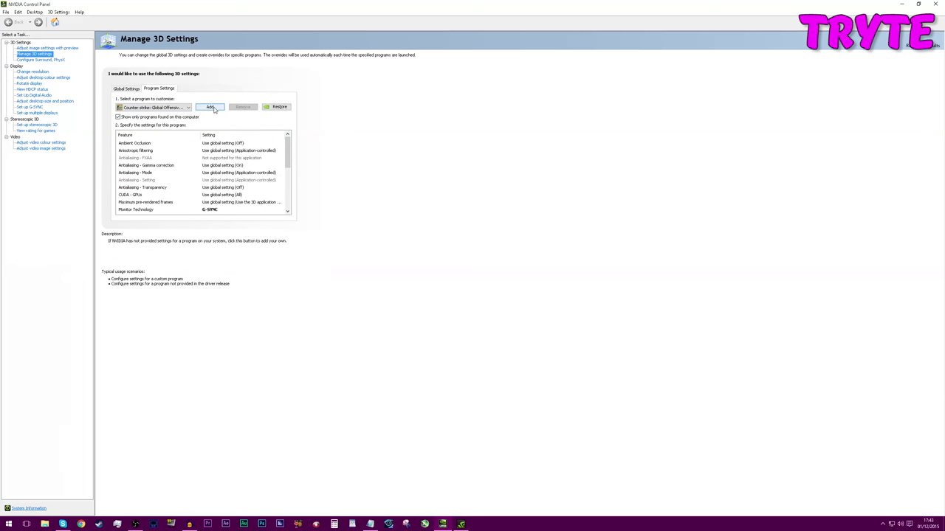
click(212, 107)
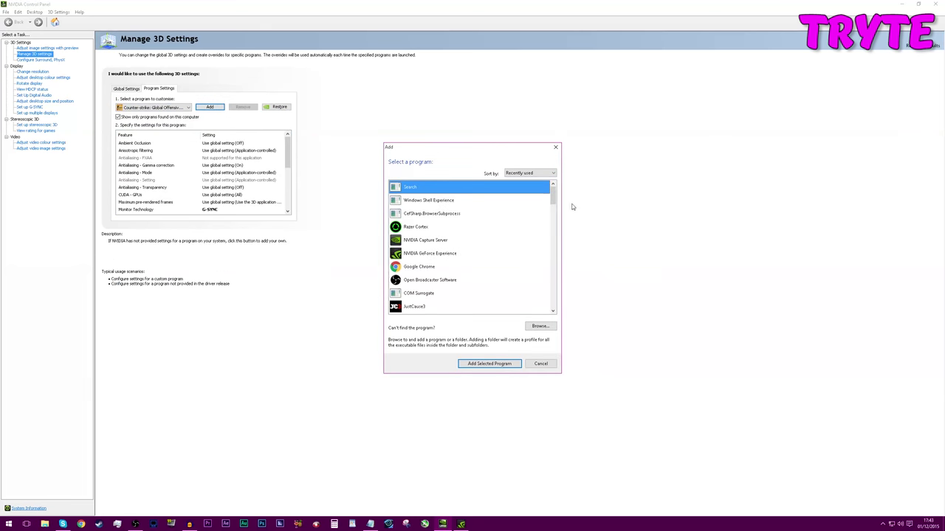
click(420, 305)
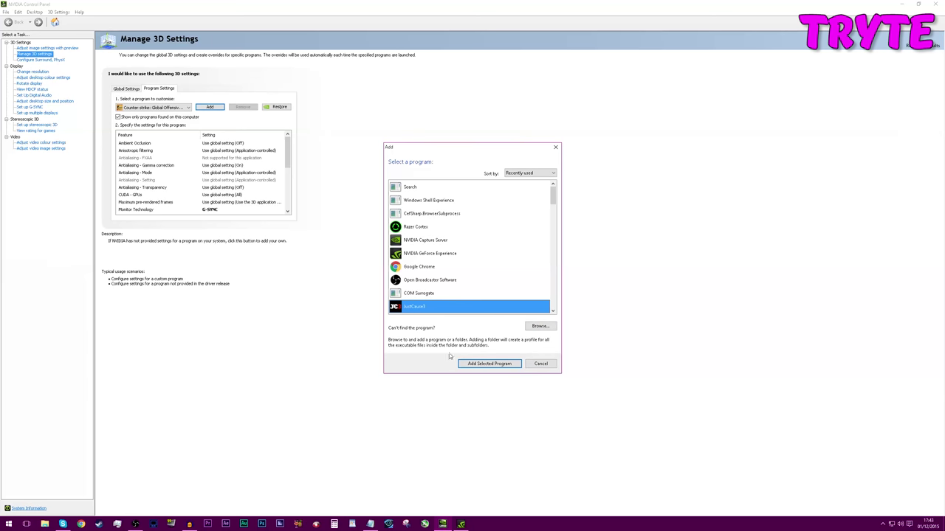
click(476, 363)
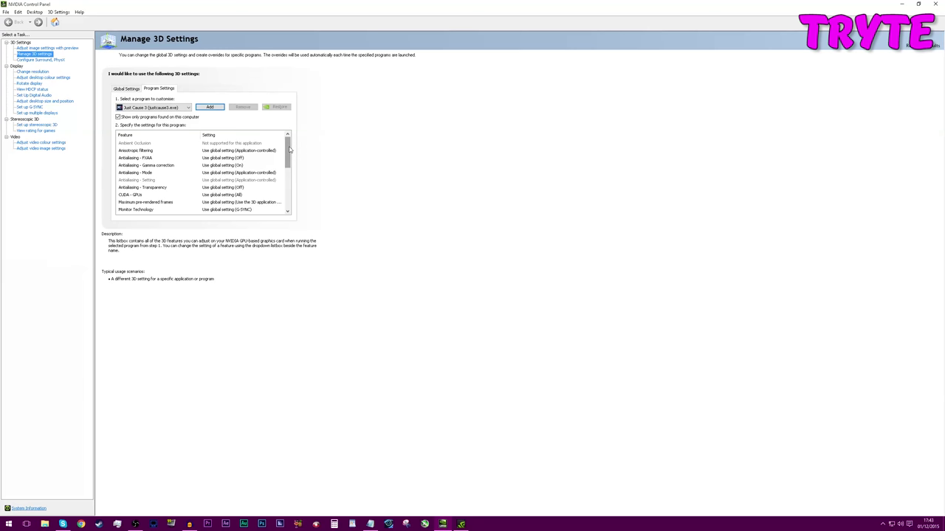
Check the Monitor Technology options available for Just Cause 3, keeping the global setting
drag(290, 149, 290, 156)
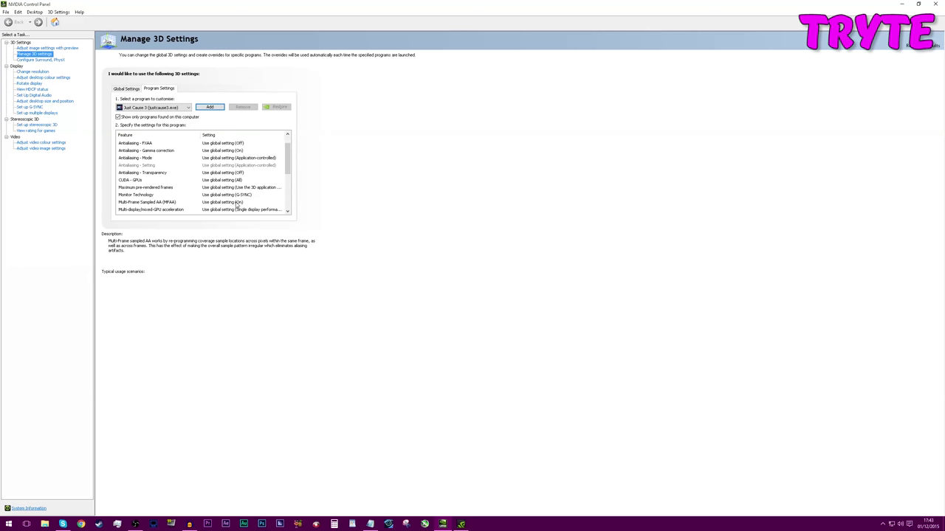
click(242, 196)
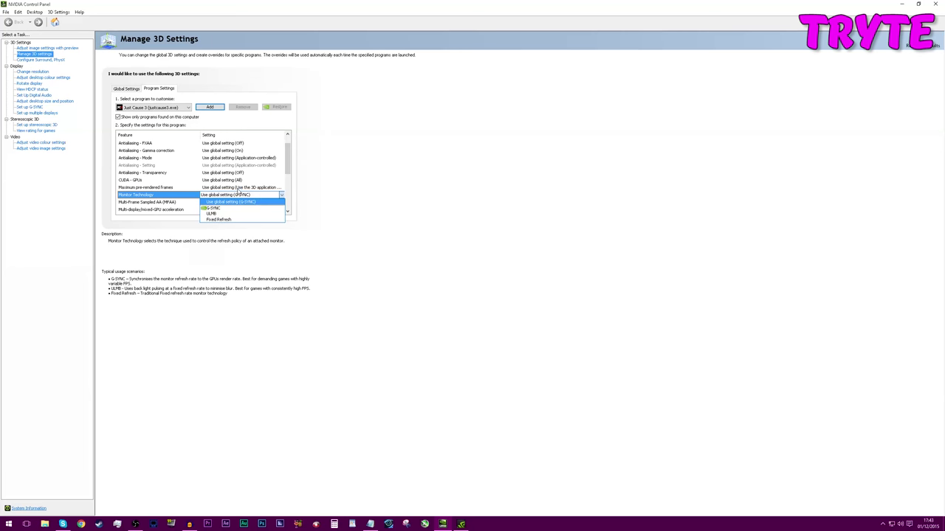
click(284, 199)
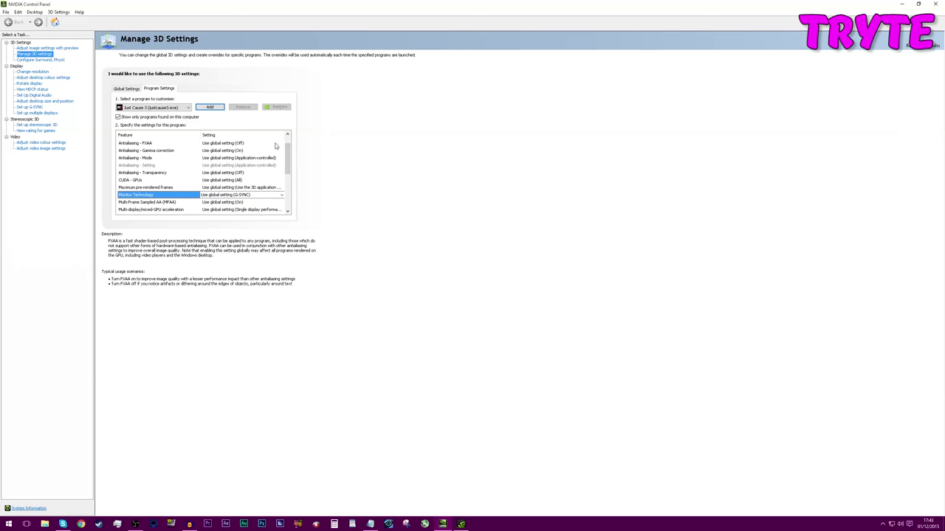
Review Just Cause 3's anisotropic filtering and the antialiasing FXAA, gamma correction, mode and transparency options, keeping the global settings
scroll(290, 144, up, 1)
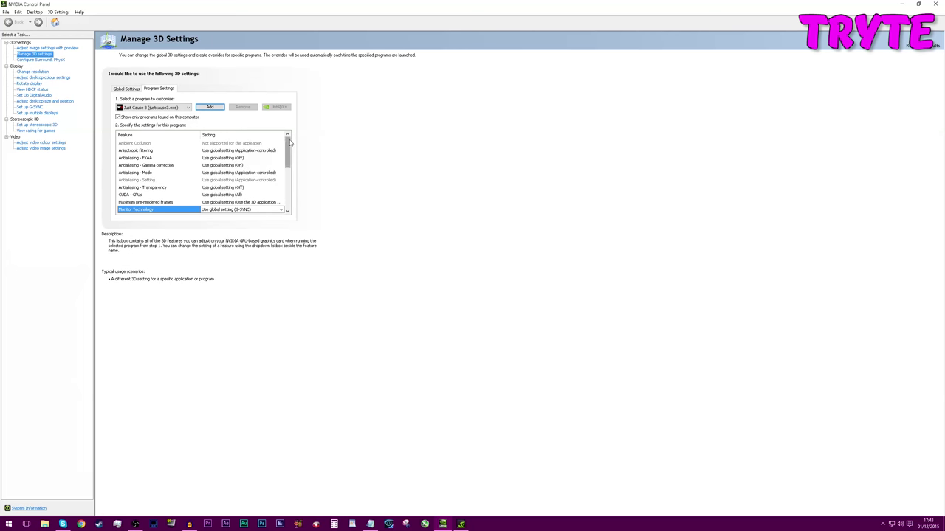
click(254, 150)
click(259, 158)
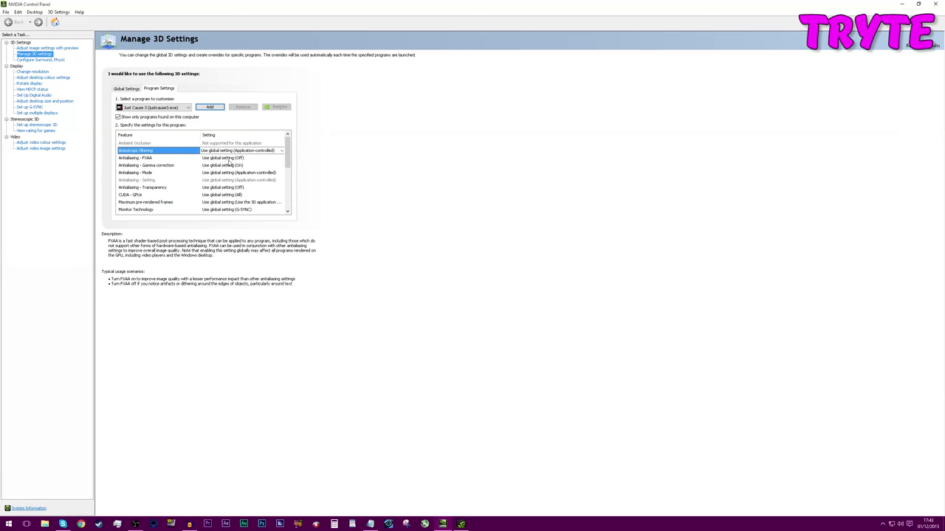
click(229, 158)
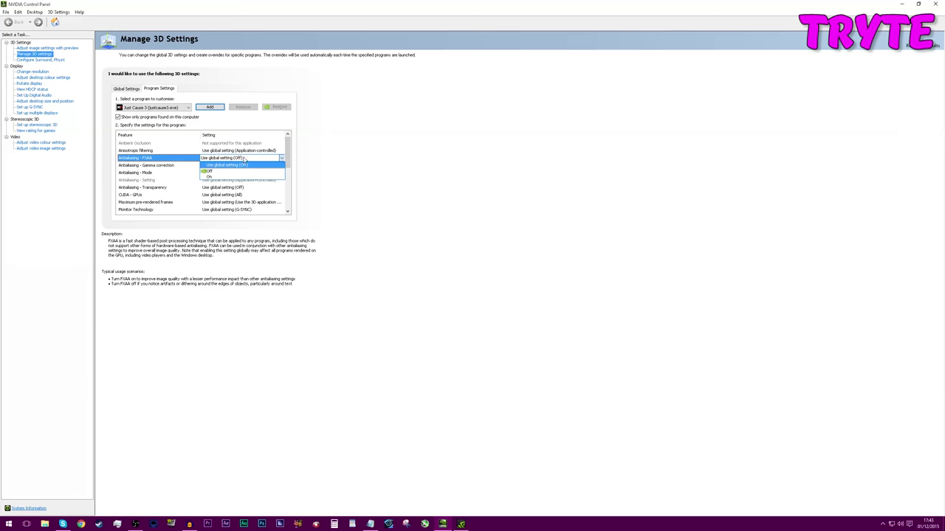
click(244, 159)
click(235, 165)
click(235, 166)
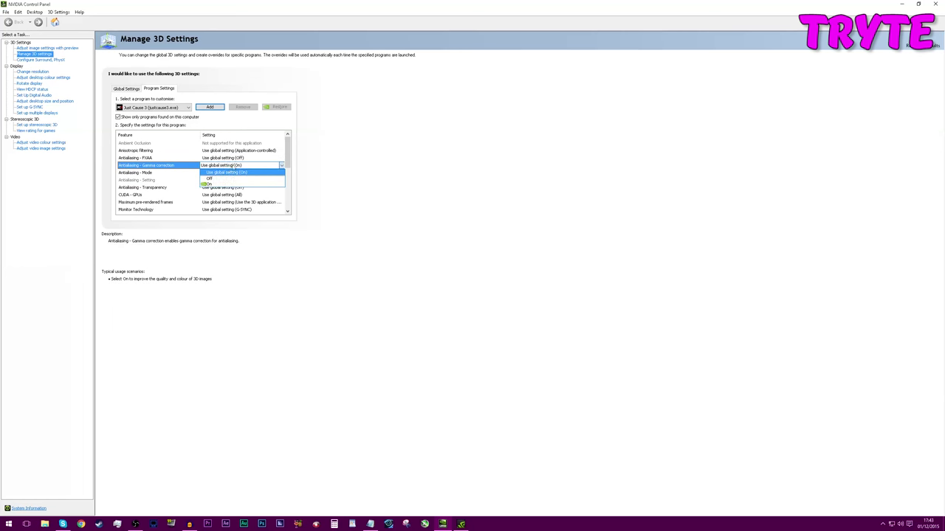
click(234, 166)
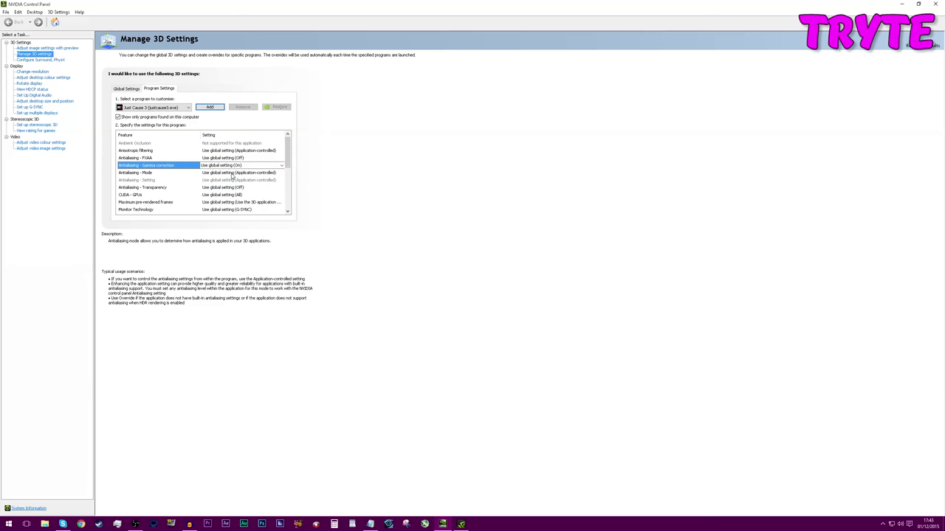
click(243, 172)
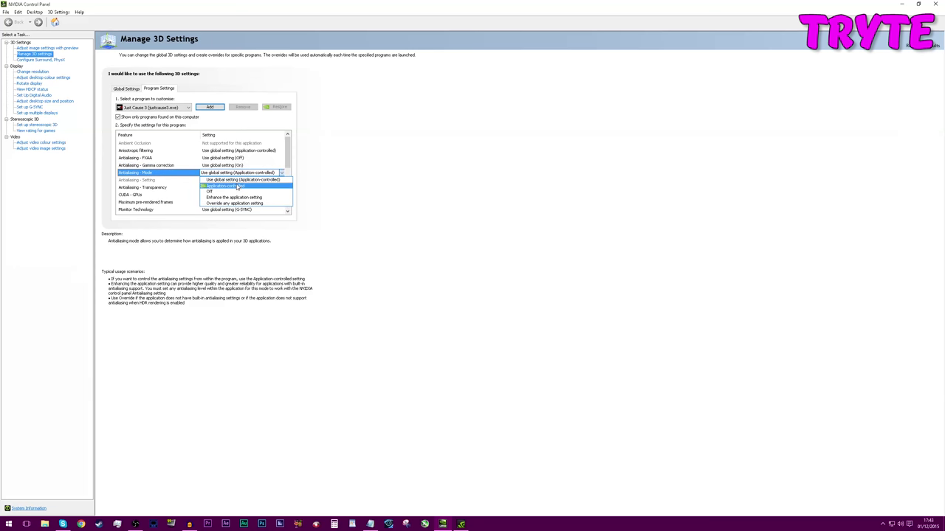
click(251, 181)
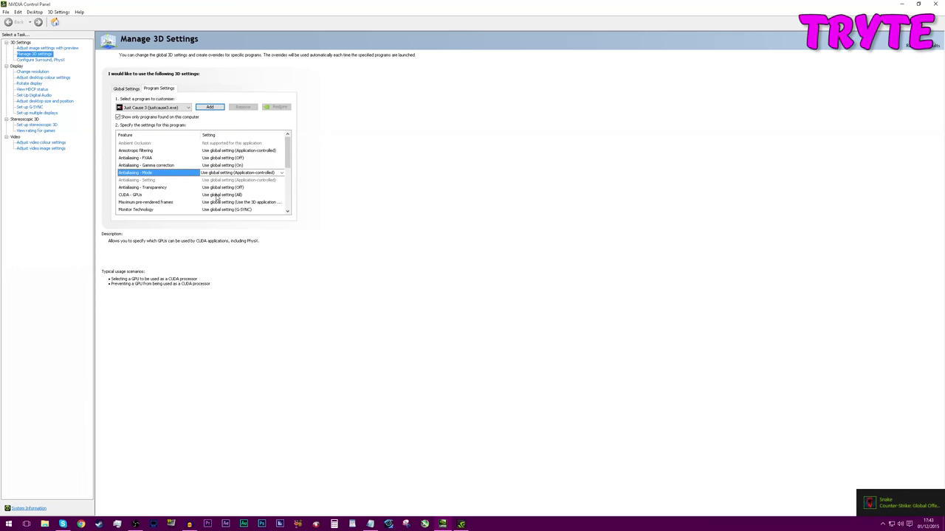
click(239, 188)
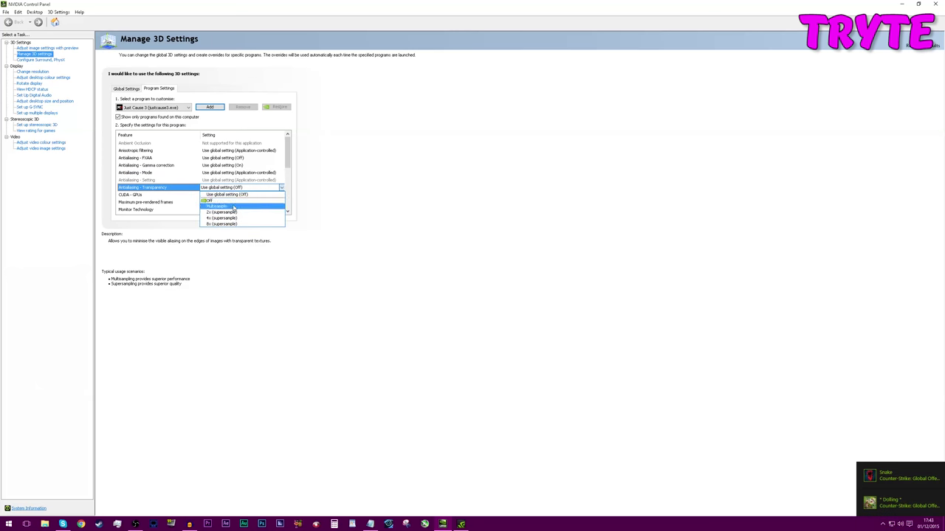
click(225, 189)
Check the CUDA - GPUs and Maximum pre-rendered frames options for Just Cause 3, keeping both on the global setting
scroll(290, 159, down, 1)
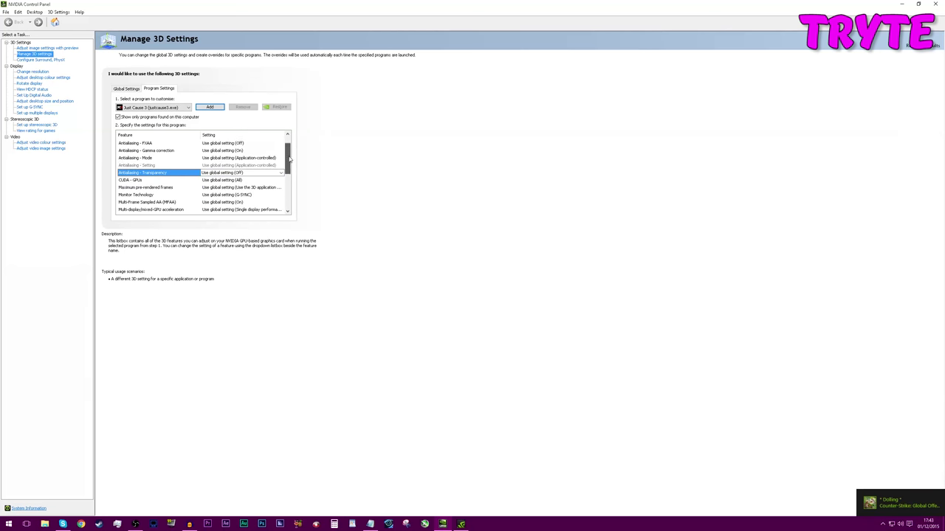
scroll(290, 159, down, 1)
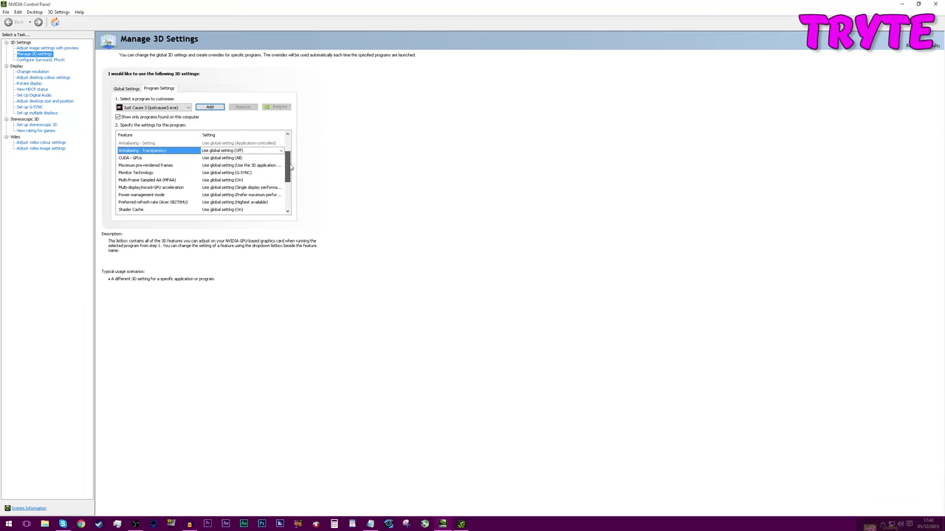
click(226, 161)
click(268, 160)
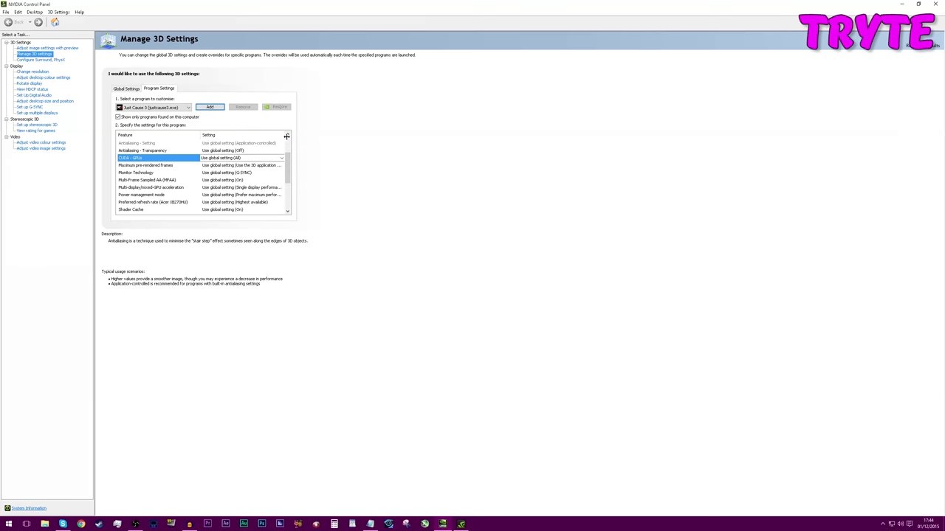
drag(287, 137, 288, 141)
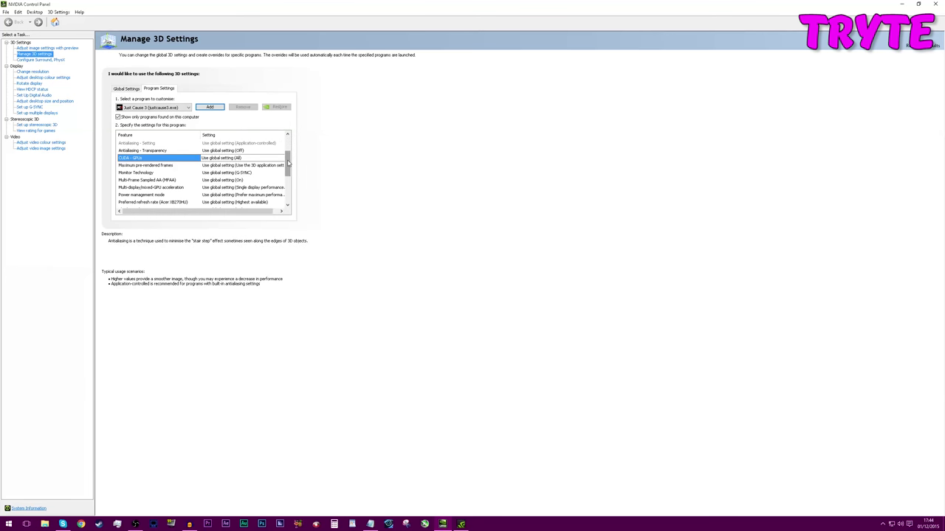
scroll(288, 163, down, 1)
click(231, 158)
click(232, 158)
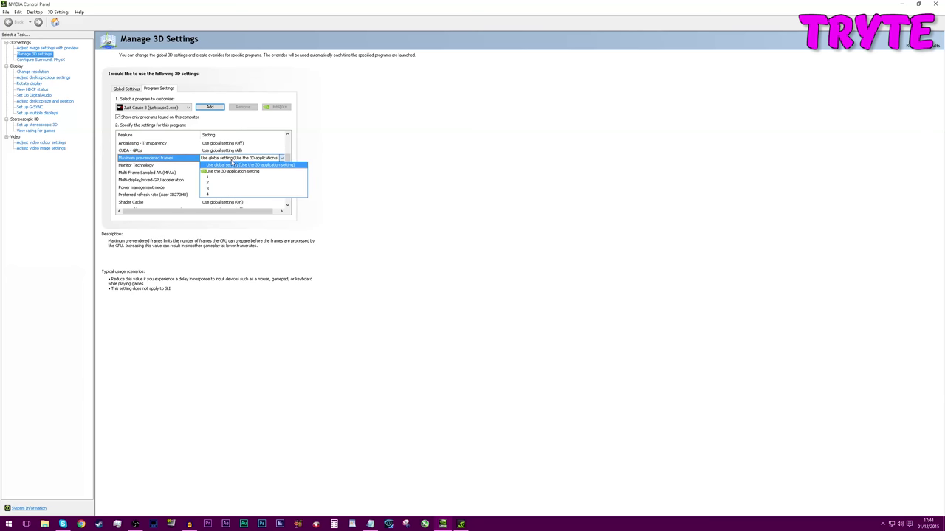
click(236, 164)
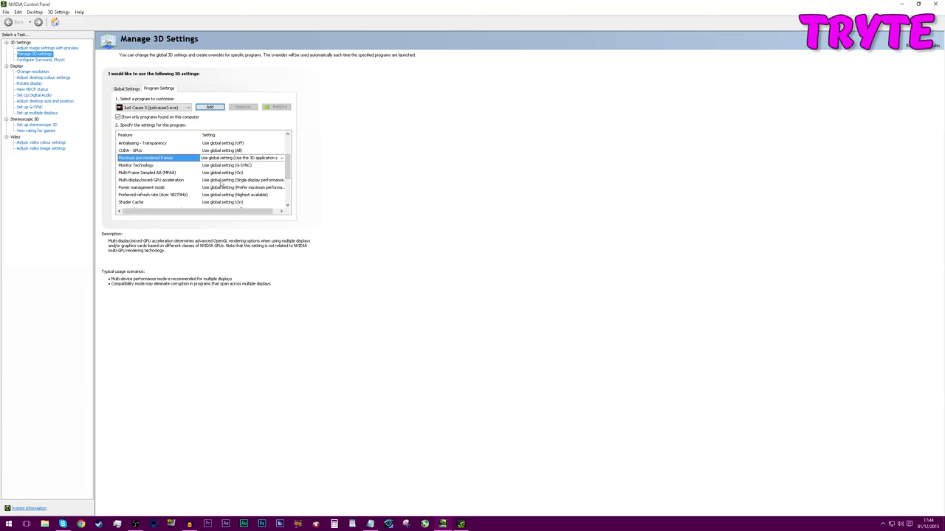
Check the multi-display/mixed-GPU acceleration and power management mode options for Just Cause 3, keeping the global settings
click(241, 181)
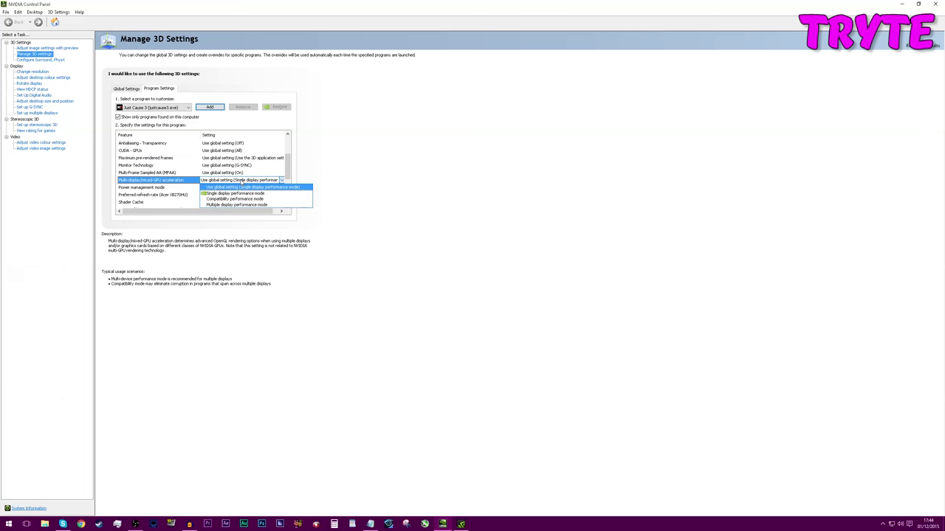
click(284, 180)
click(238, 190)
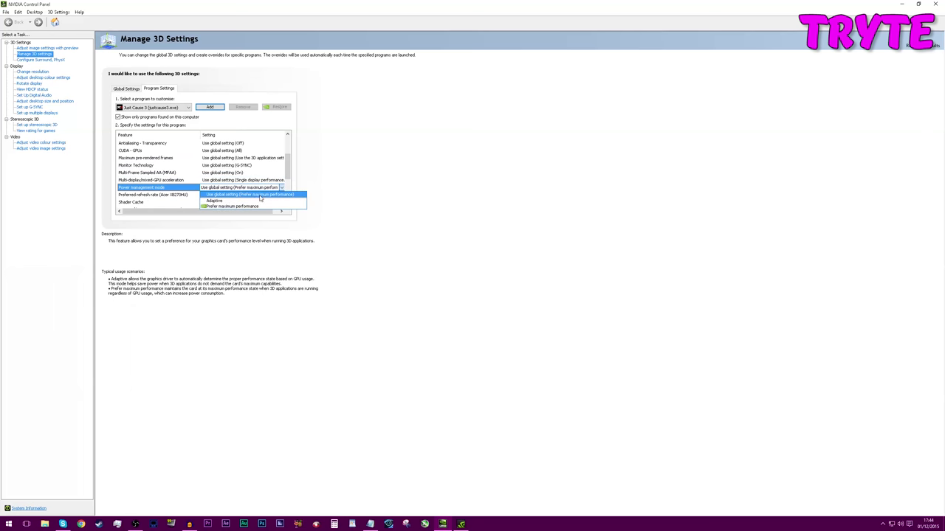
click(258, 195)
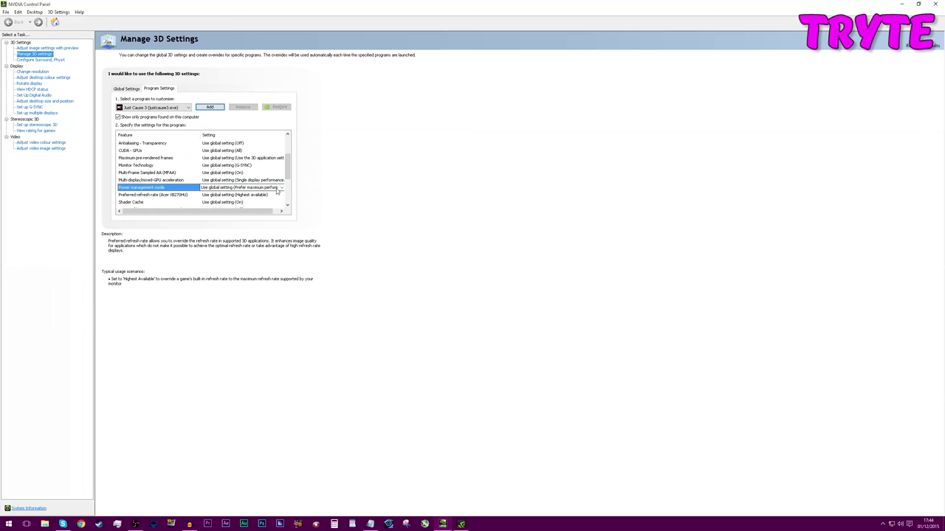
Set Texture filtering - Quality to High performance for Just Cause 3
drag(287, 174, 287, 189)
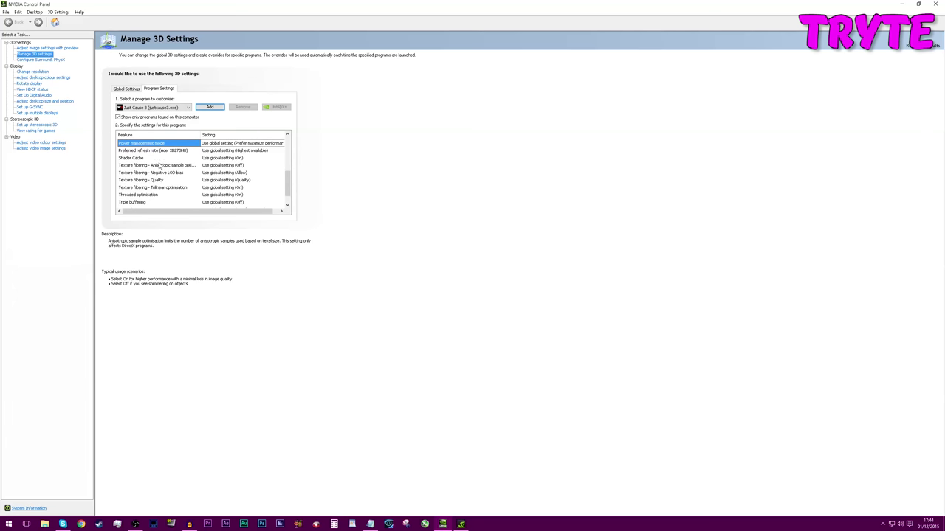
click(243, 180)
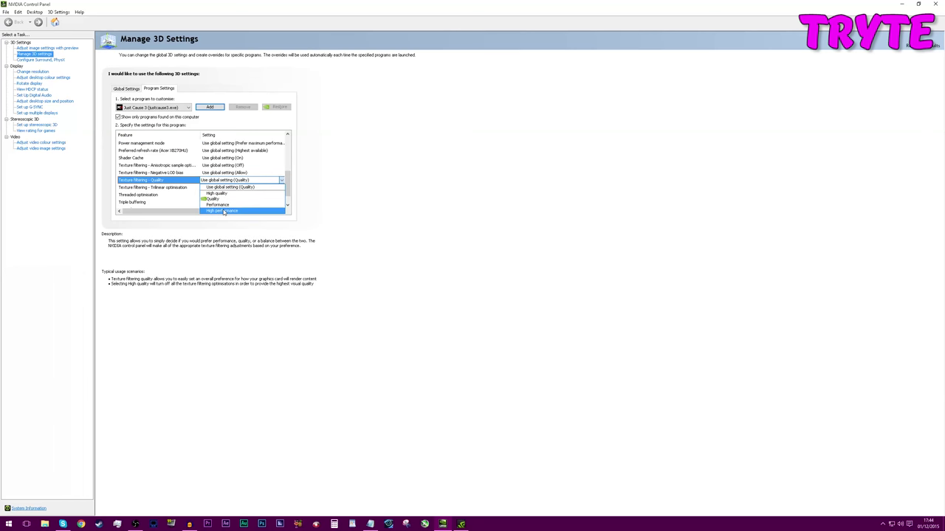
click(224, 211)
Try High quality for Just Cause 3's texture filtering quality, and return it to High performance
click(221, 203)
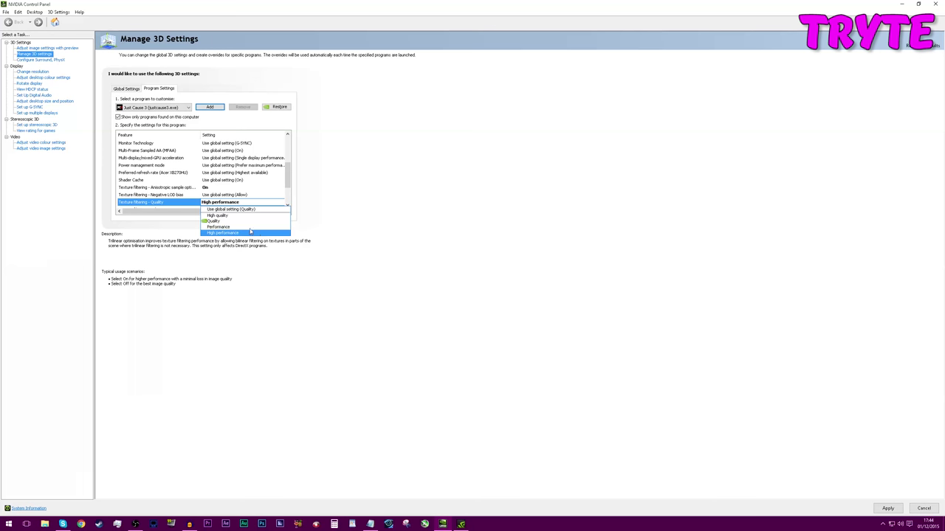
click(213, 217)
scroll(247, 178, down, 2)
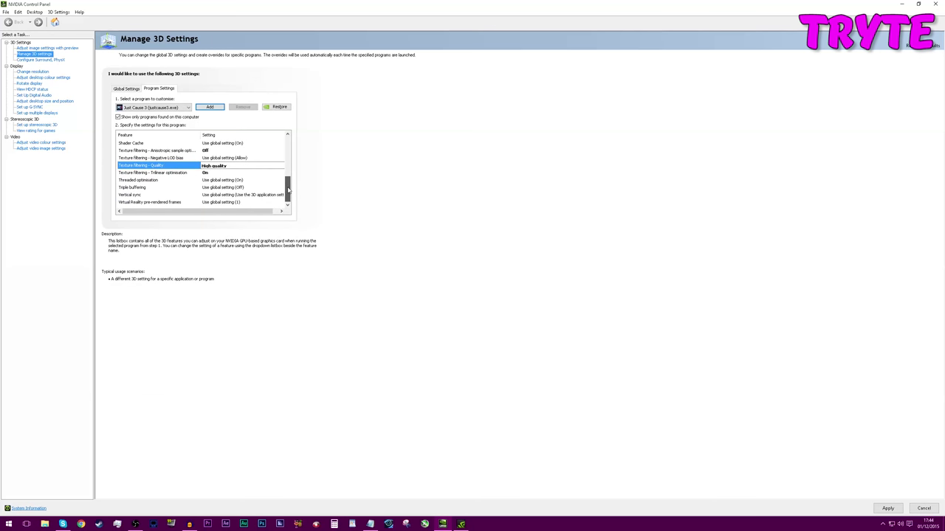
click(204, 170)
click(220, 196)
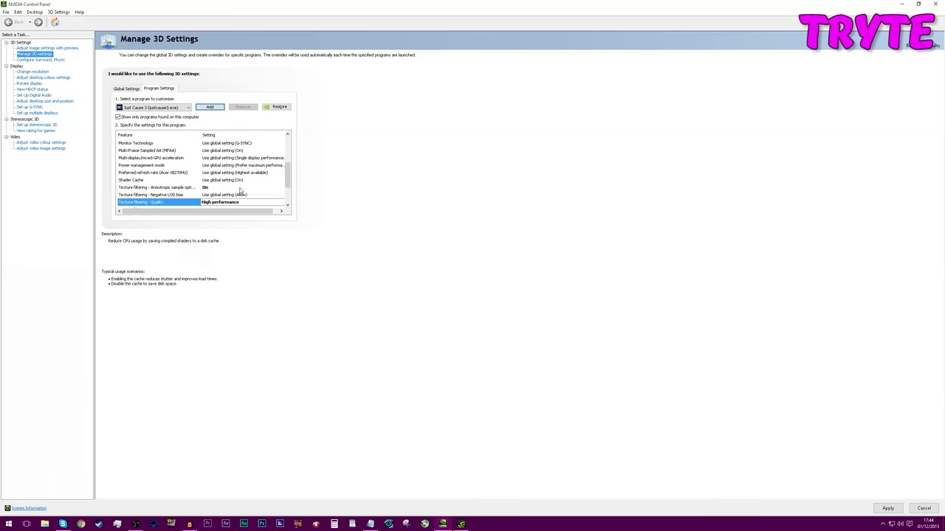
Review Just Cause 3's remaining texture filtering, threaded optimisation, triple buffering and vertical sync settings
drag(288, 172, 286, 192)
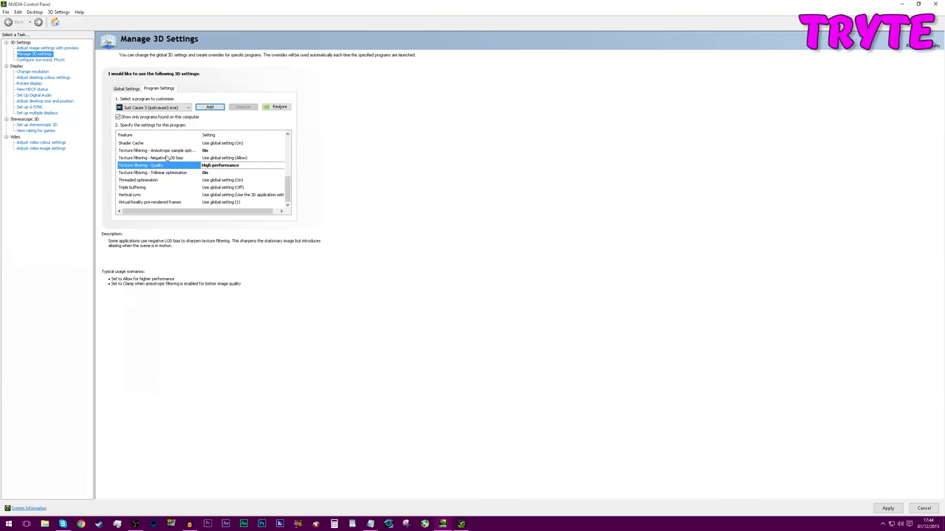
mouse_move(214, 174)
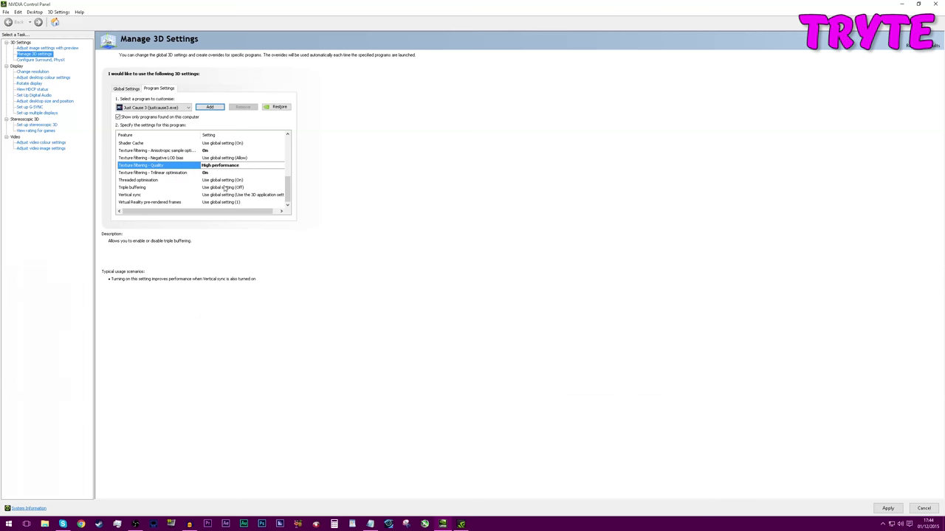
mouse_move(206, 198)
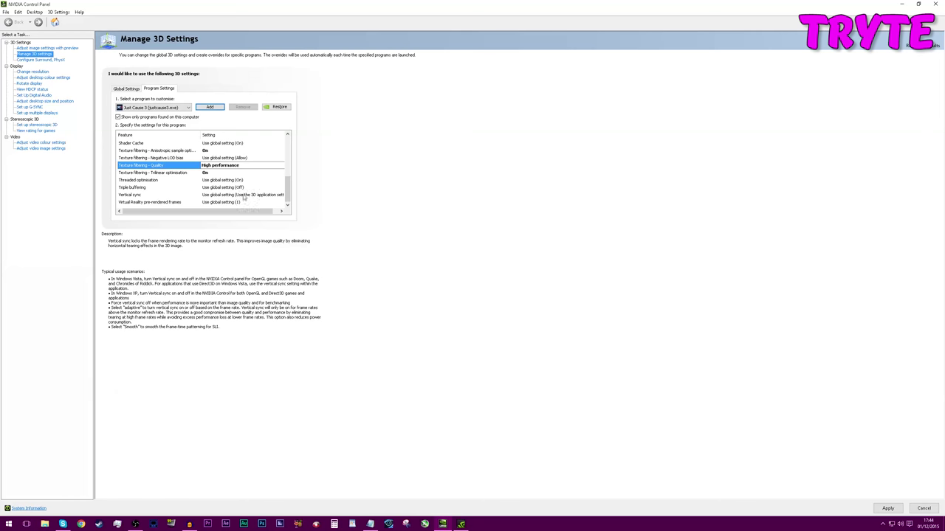
Check the Vertical sync options for Just Cause 3, keeping the global setting, and close the NVIDIA Control Panel
click(239, 196)
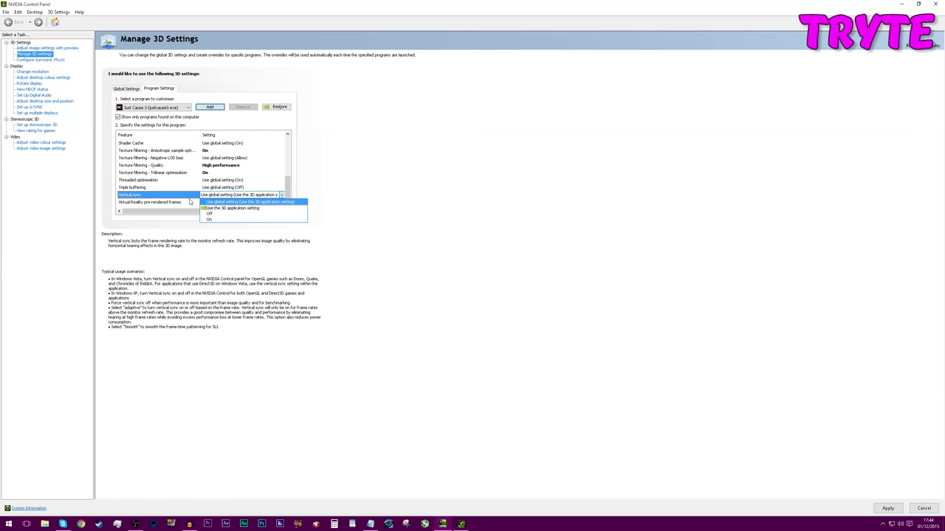
click(251, 195)
mouse_move(243, 202)
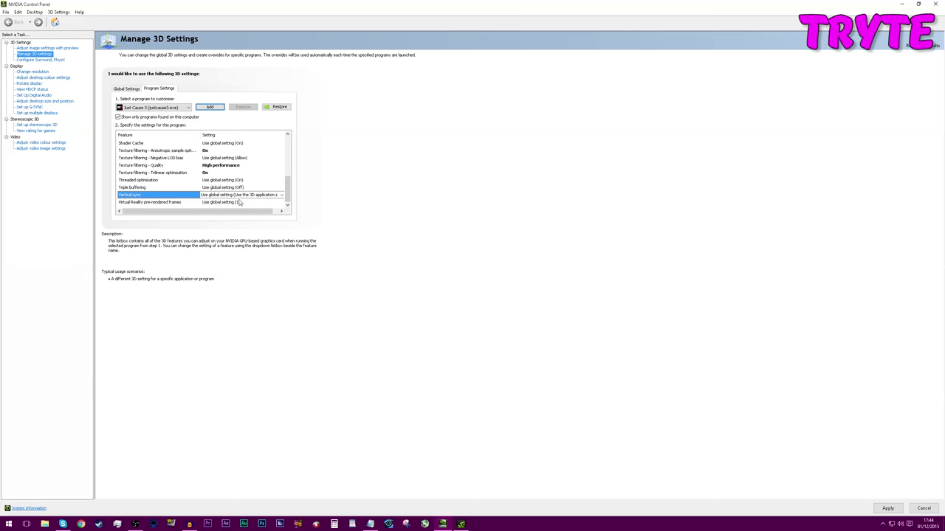
mouse_move(152, 204)
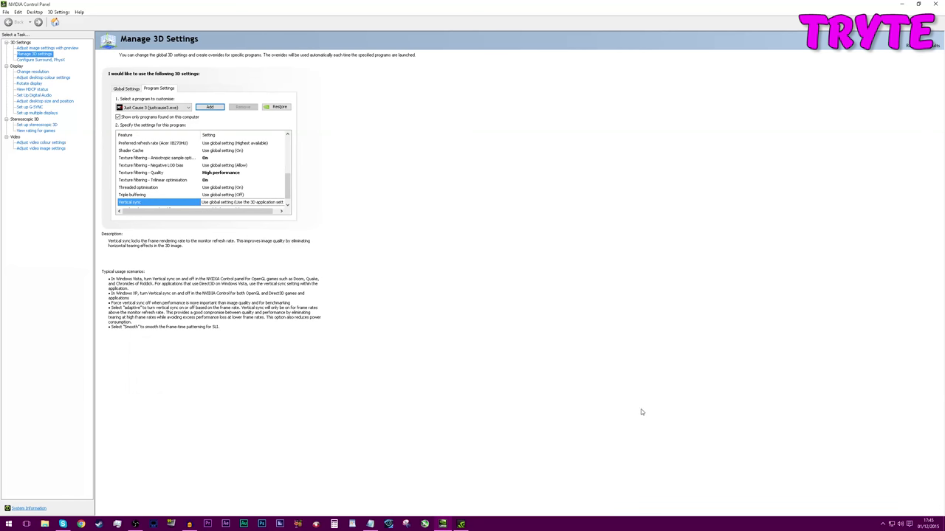
click(936, 5)
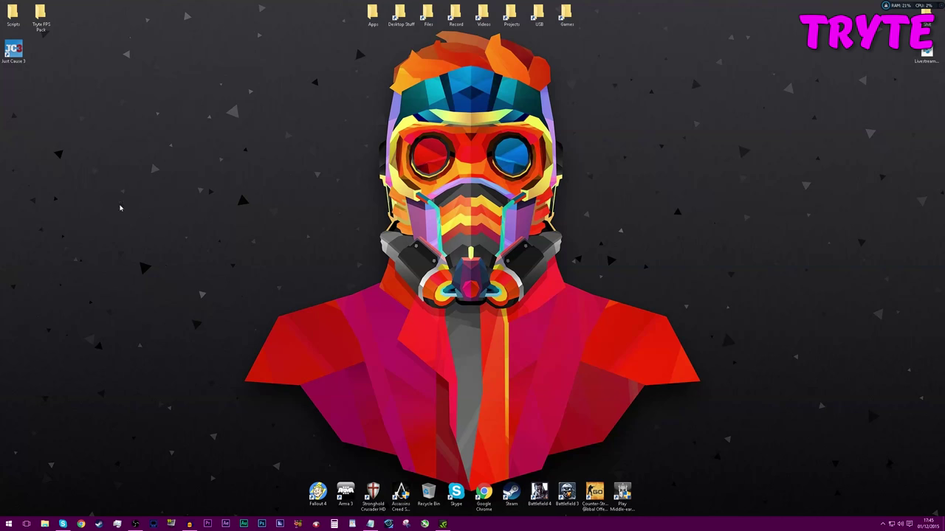
Switch to NVIDIA GeForce Experience, check the available driver update, and view the game settings for Just Cause 3
mouse_move(444, 525)
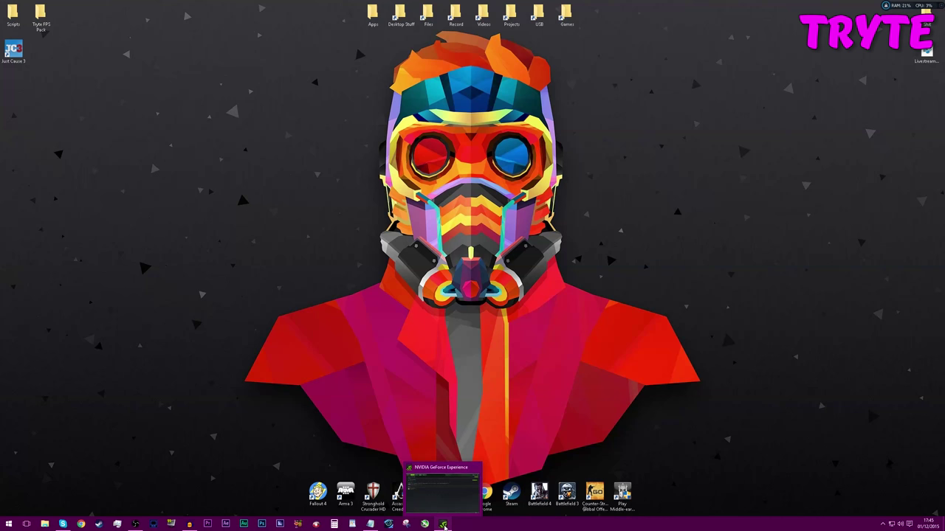
click(444, 524)
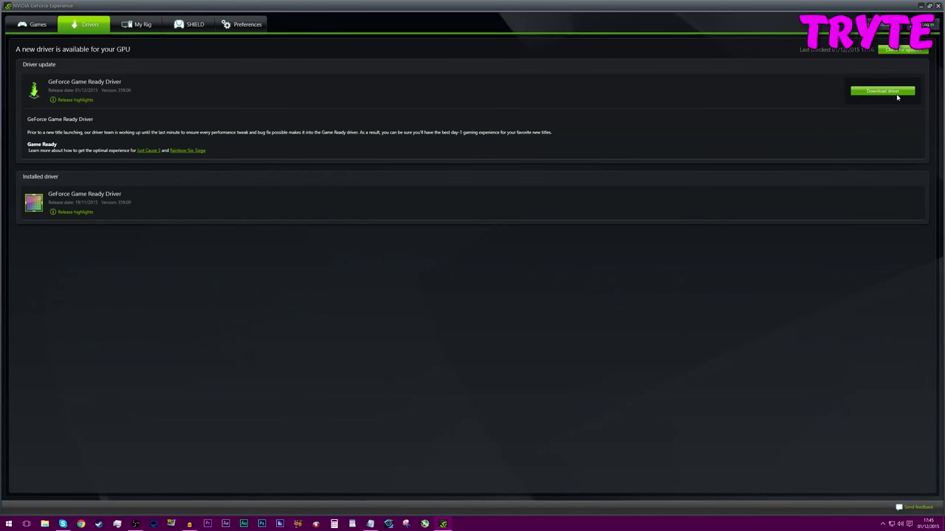
click(35, 24)
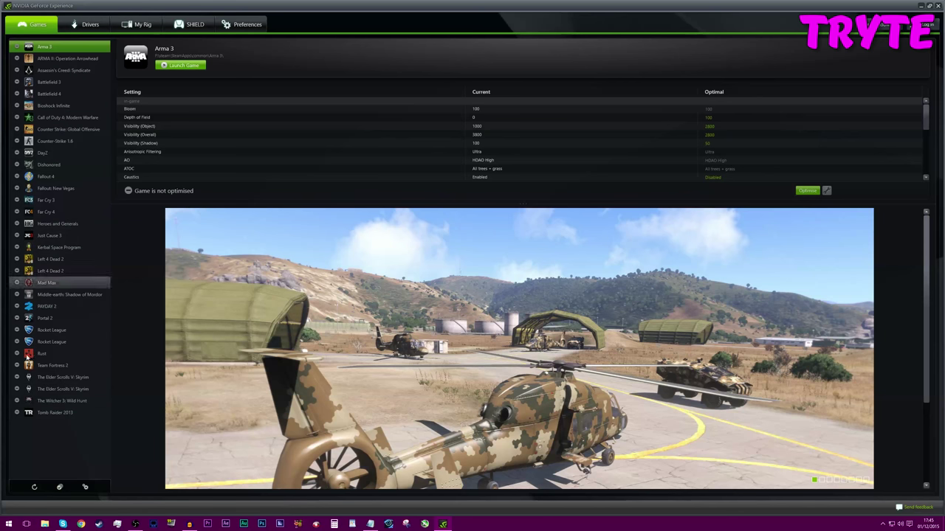
click(45, 235)
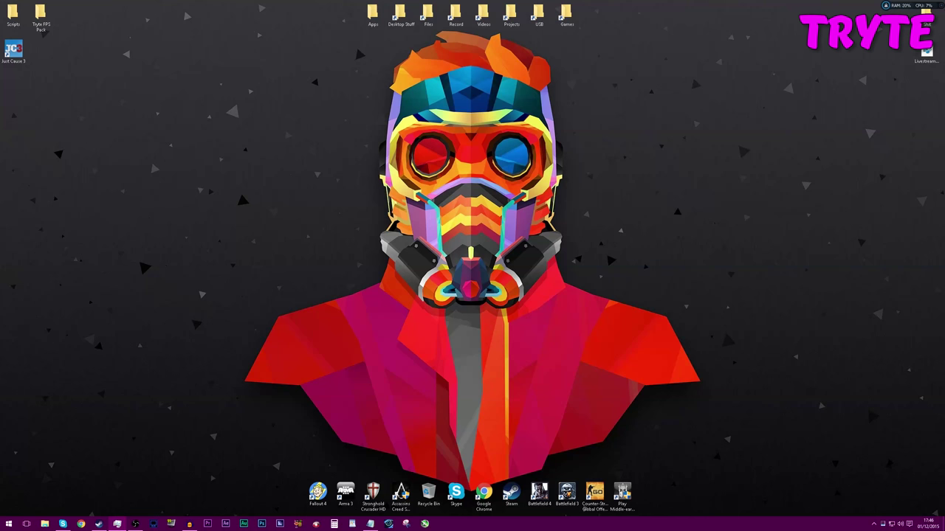
Open Task Manager and examine the CPU performance graph, then restore its window from full screen
key(ctrl+shift+Escape)
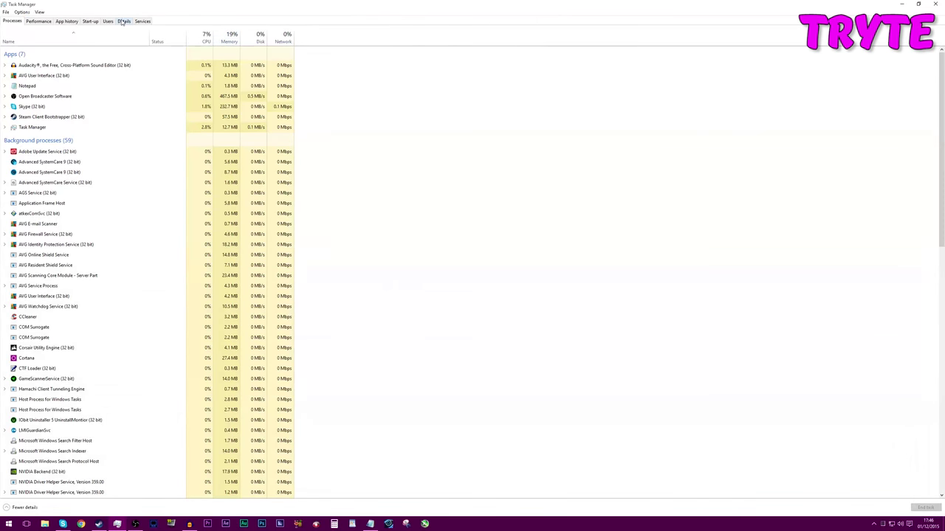
click(123, 22)
click(38, 21)
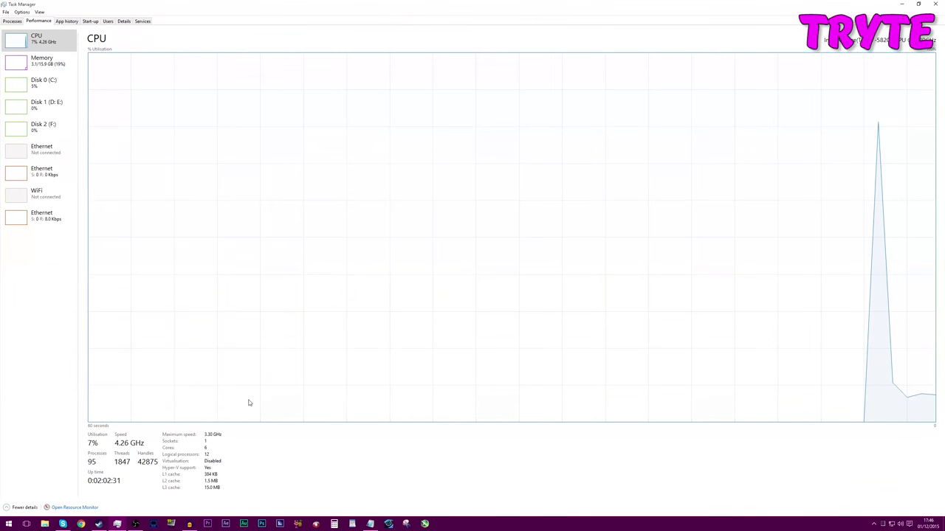
double_click(369, 3)
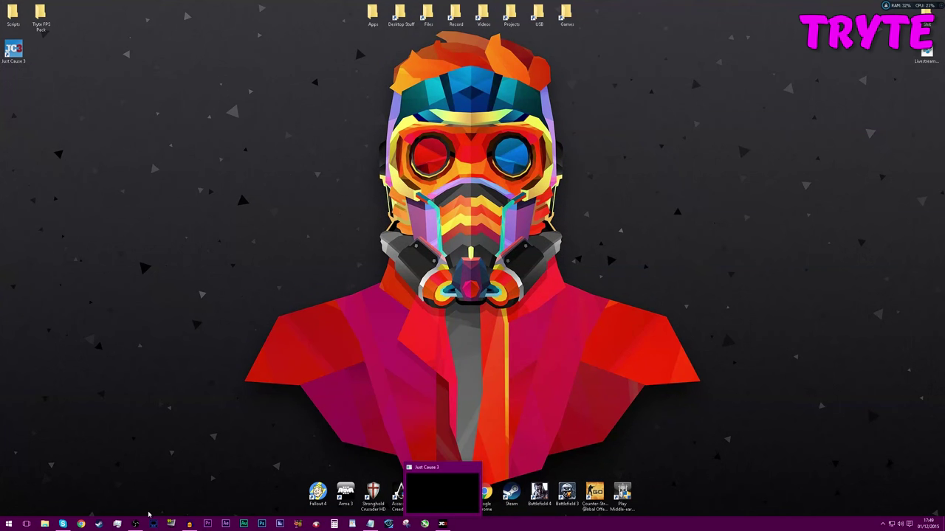
Bring up Task Manager's process list while Just Cause 3 is running
click(116, 524)
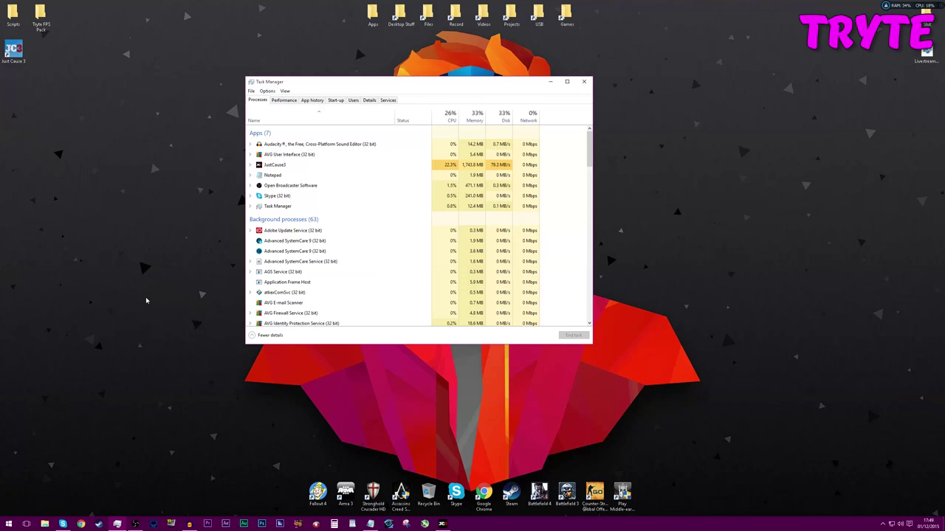
key(super)
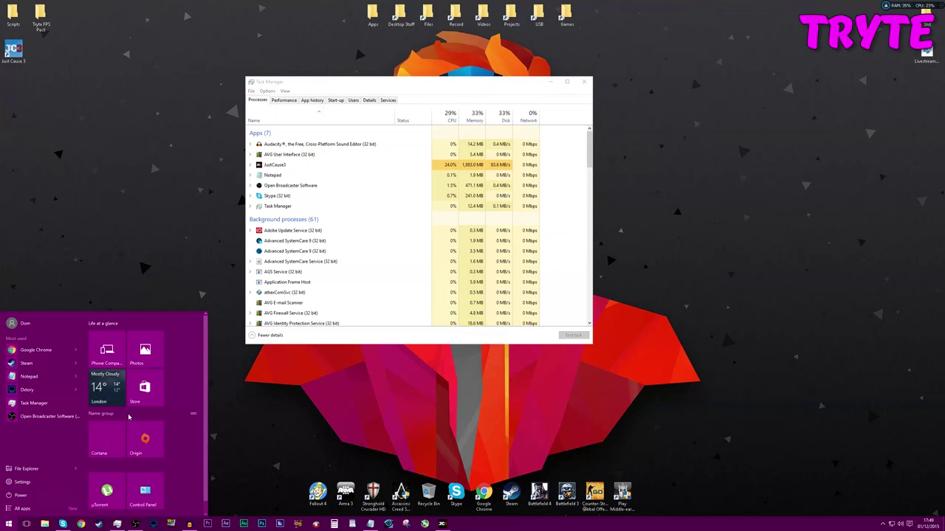
text(task)
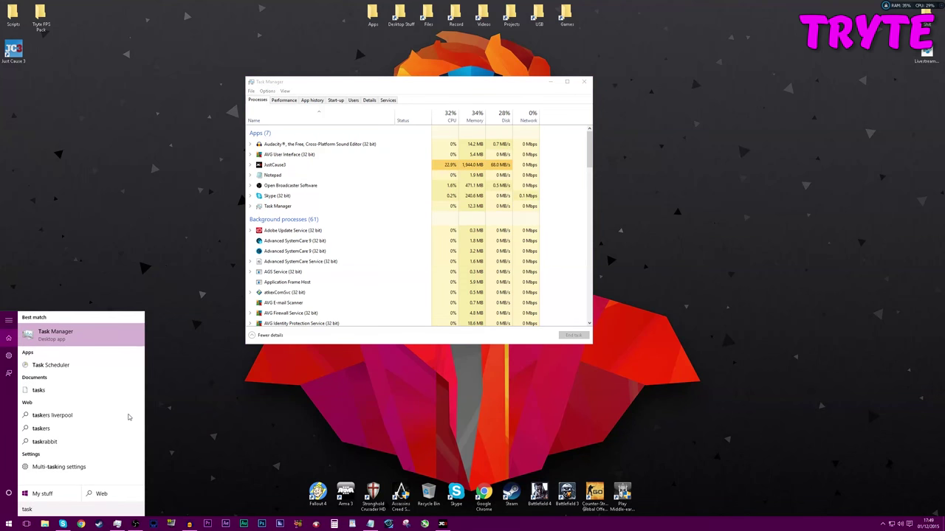
key(Return)
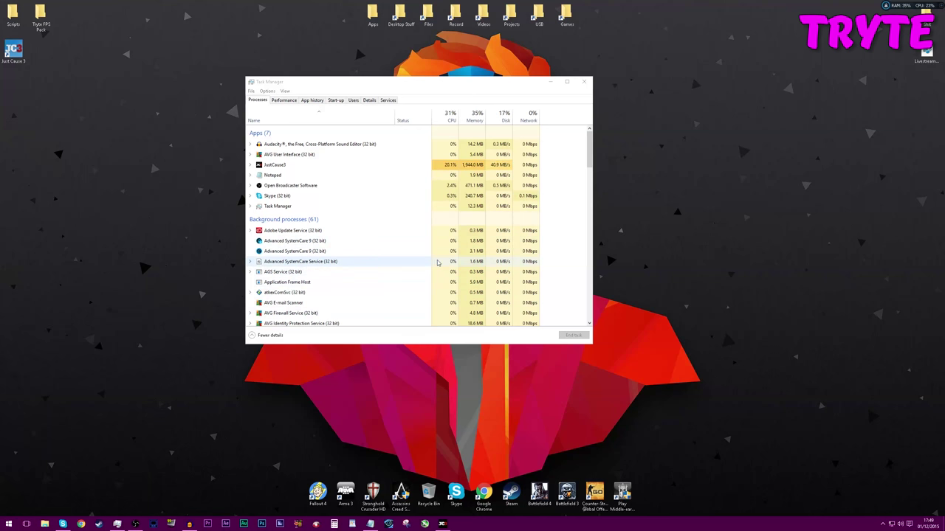
Find JustCause3.exe among the detailed processes, set its priority to High and confirm the change
click(300, 166)
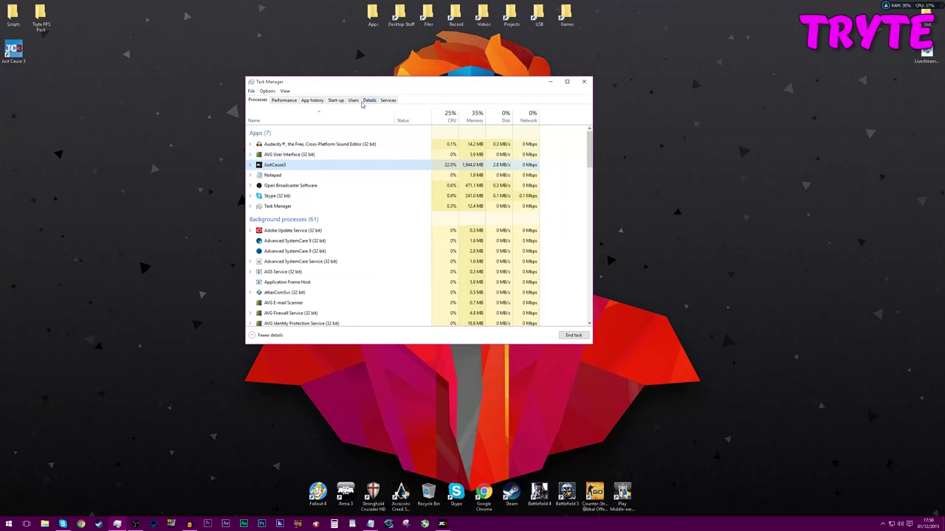
click(369, 99)
scroll(306, 211, down, 5)
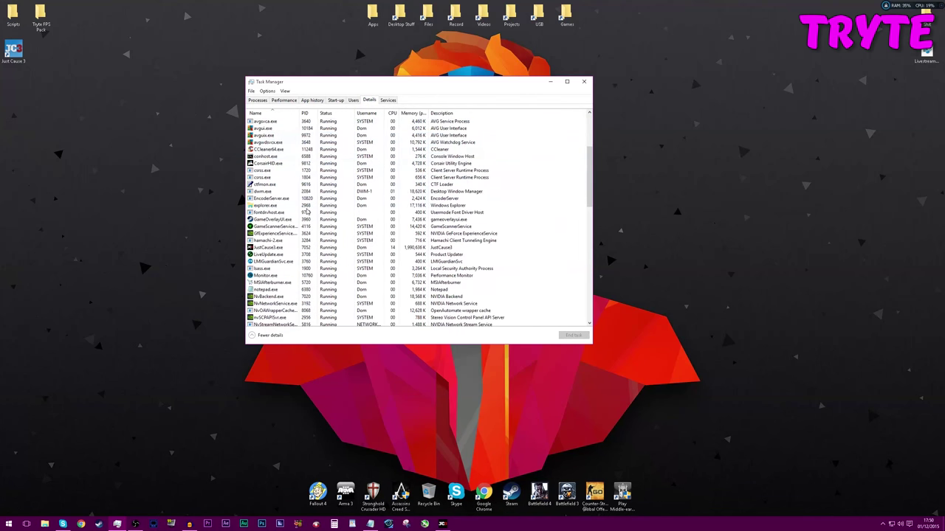
click(271, 248)
right_click(265, 249)
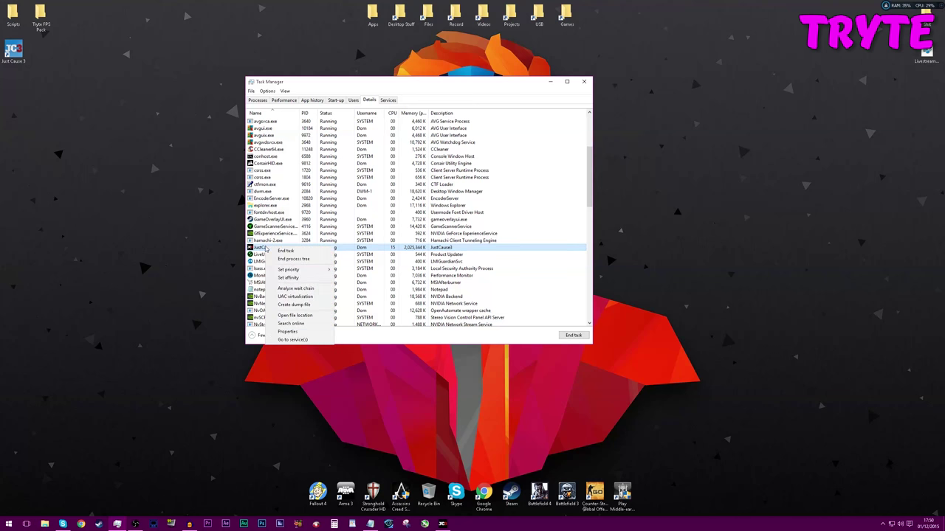
mouse_move(299, 270)
click(364, 279)
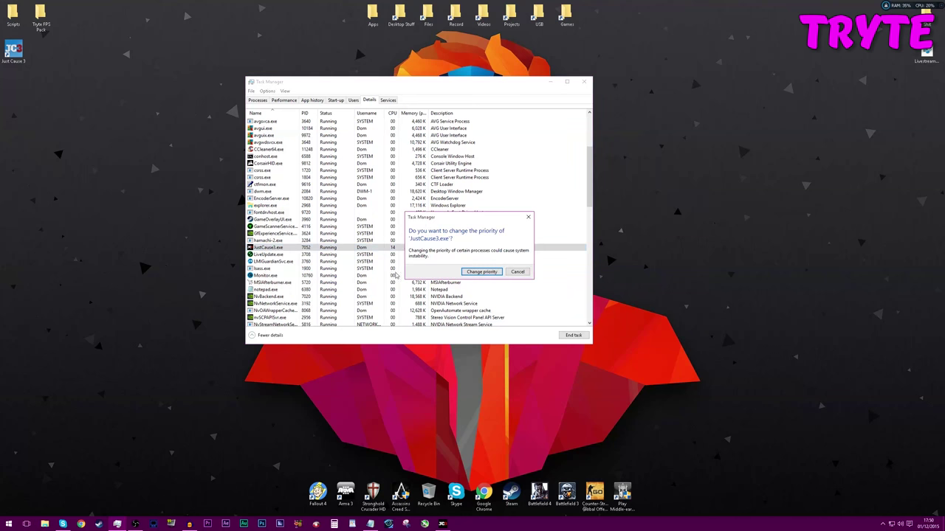
click(480, 273)
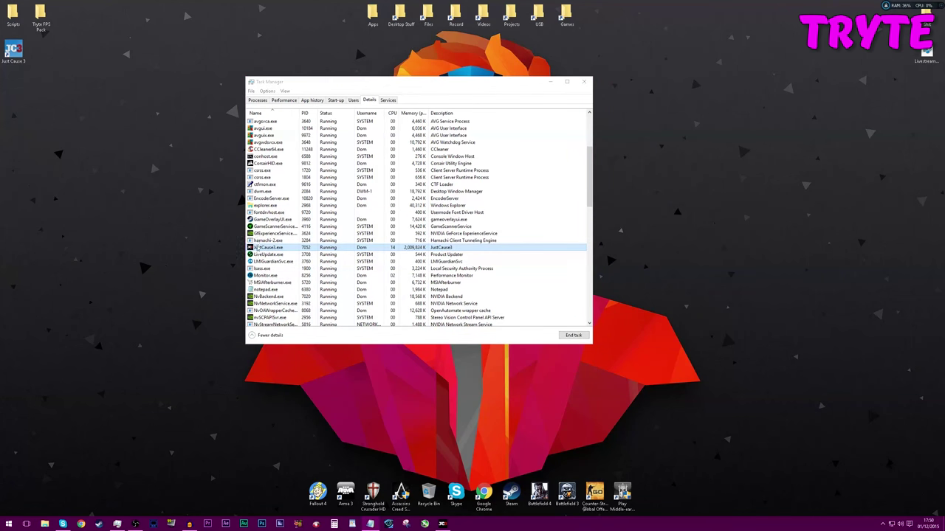
Recheck the priority levels for JustCause3.exe, keeping High selected, and close Task Manager
right_click(262, 247)
mouse_move(292, 268)
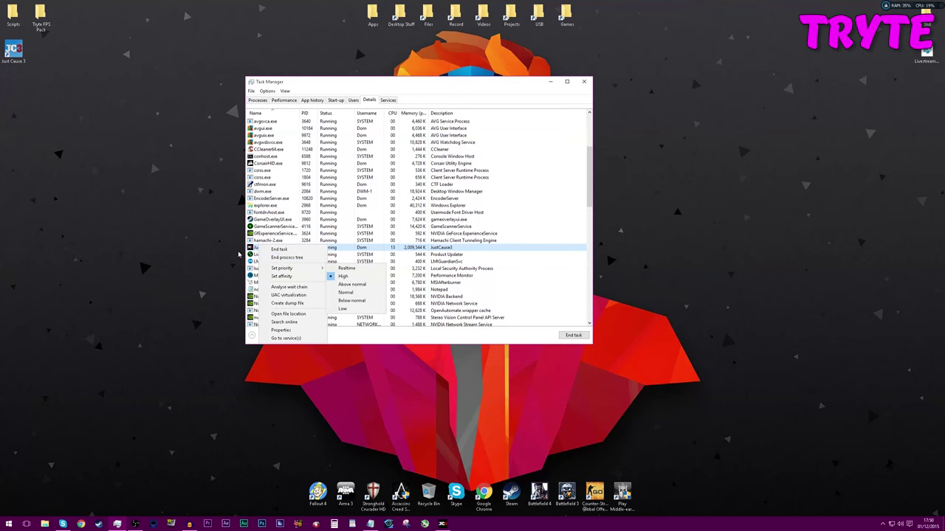
key(Escape)
key(Escape)
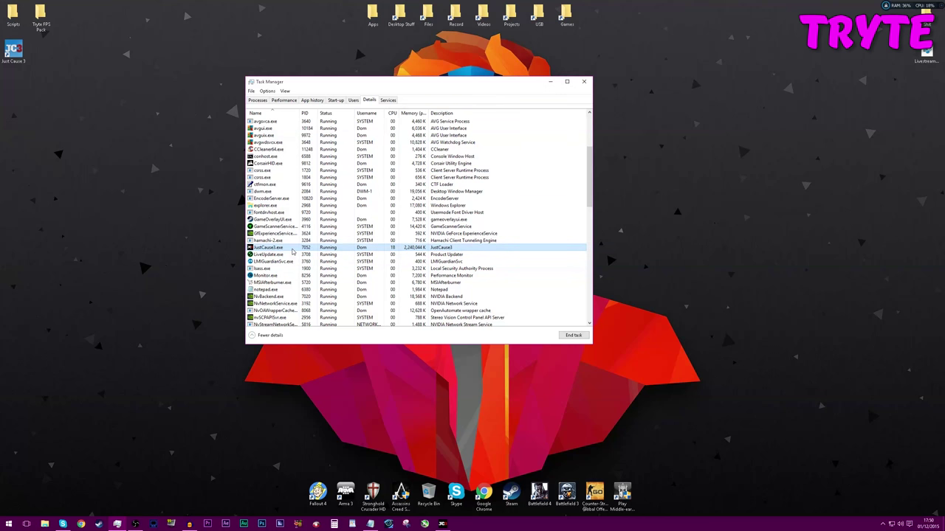
right_click(292, 251)
click(150, 214)
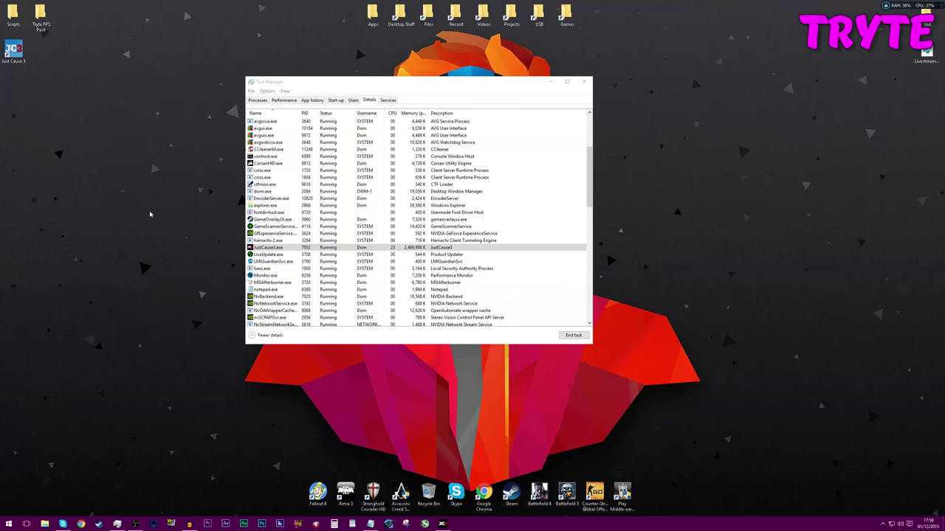
right_click(280, 250)
mouse_move(322, 272)
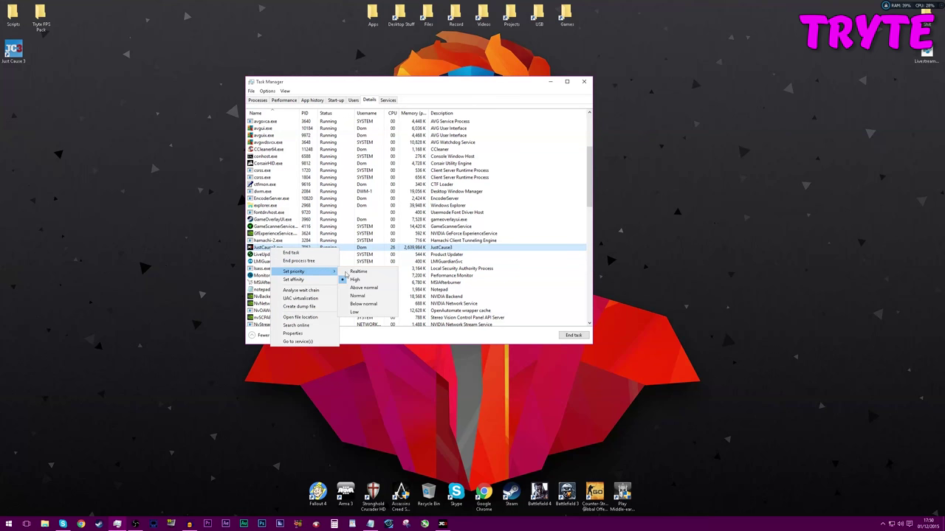
click(368, 281)
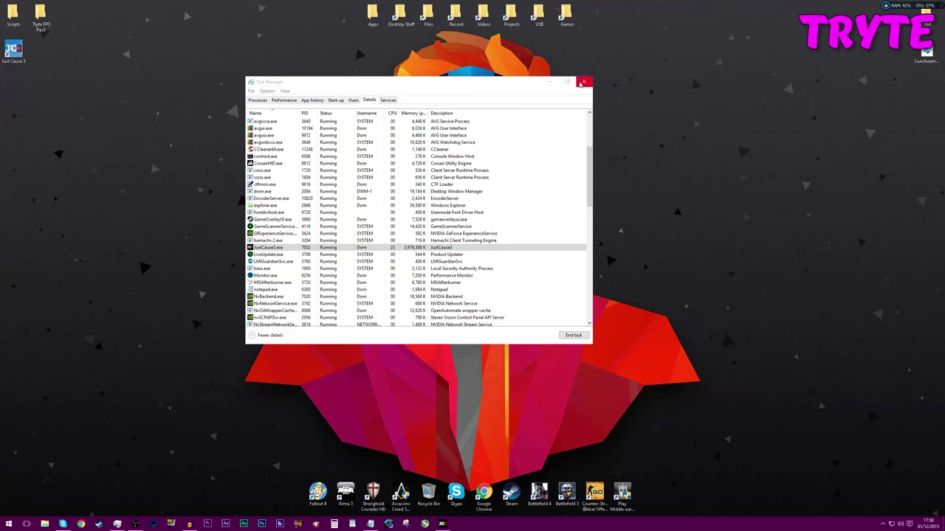
click(583, 83)
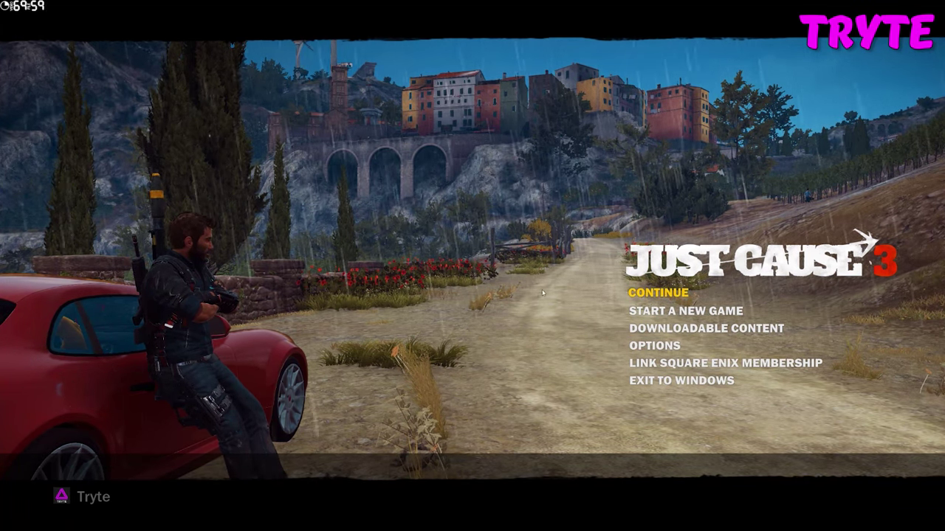
Switch to Just Cause 3, set Fullscreen to No in the graphics options, and keep the new settings
key(Up)
key(Up)
key(Up)
key(Return)
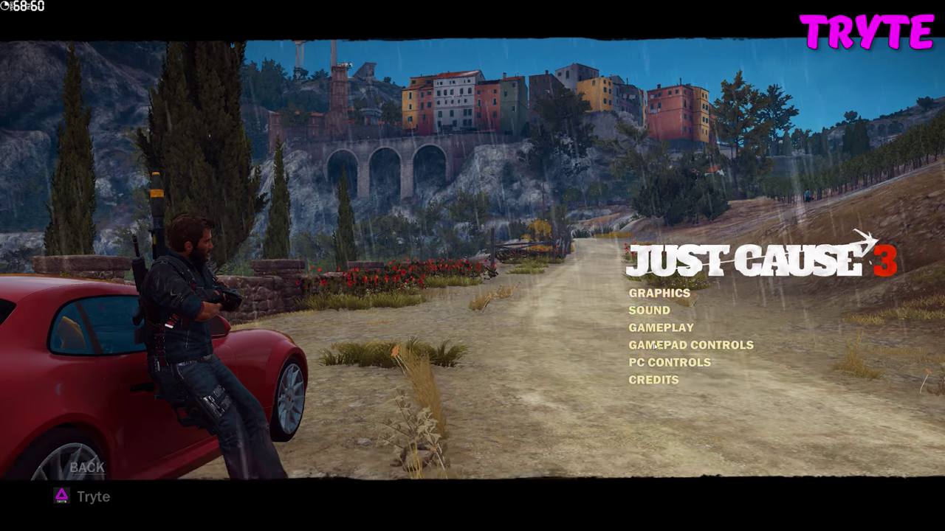
click(652, 296)
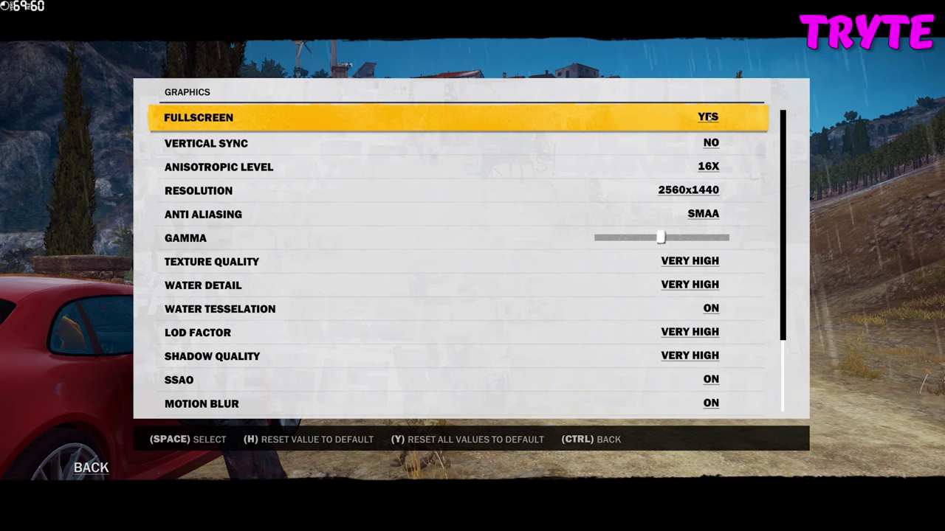
click(707, 118)
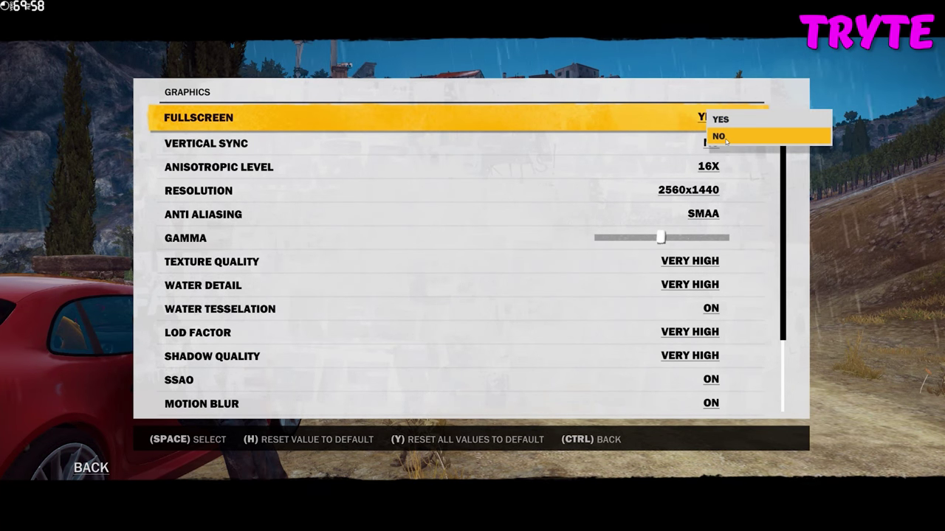
click(726, 135)
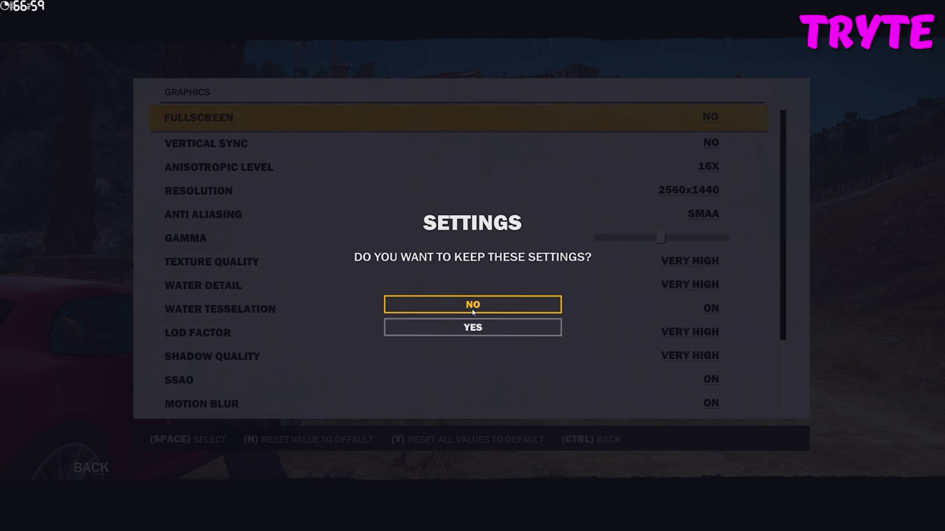
click(473, 328)
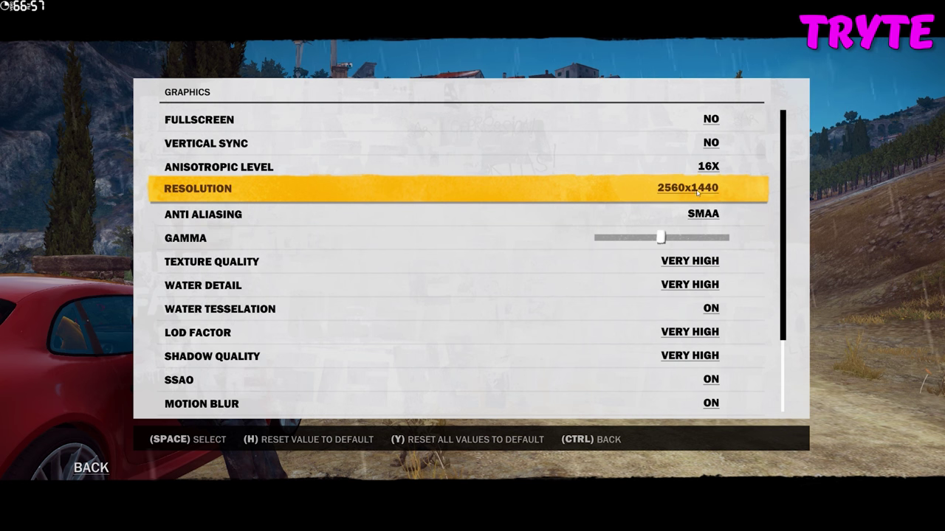
Review the anti-aliasing choices in the graphics options and set Anti Aliasing to FXAA
click(705, 212)
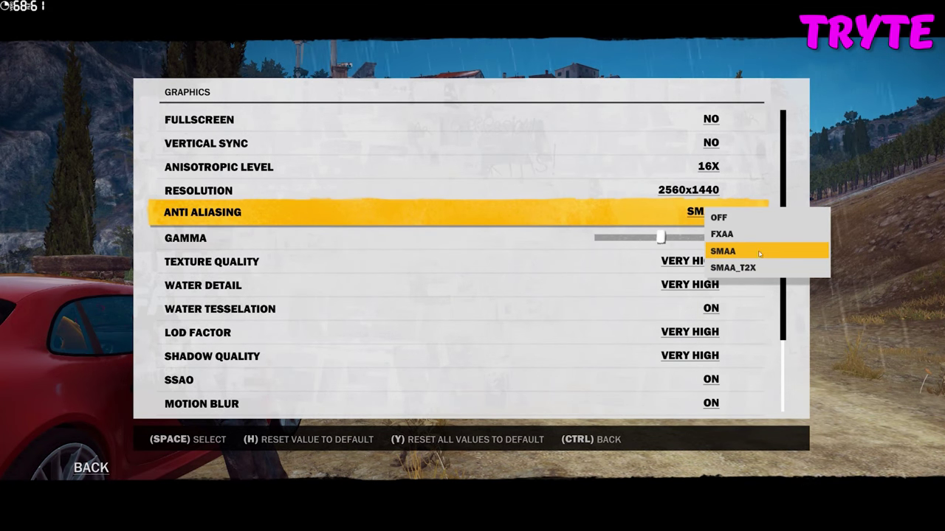
click(617, 210)
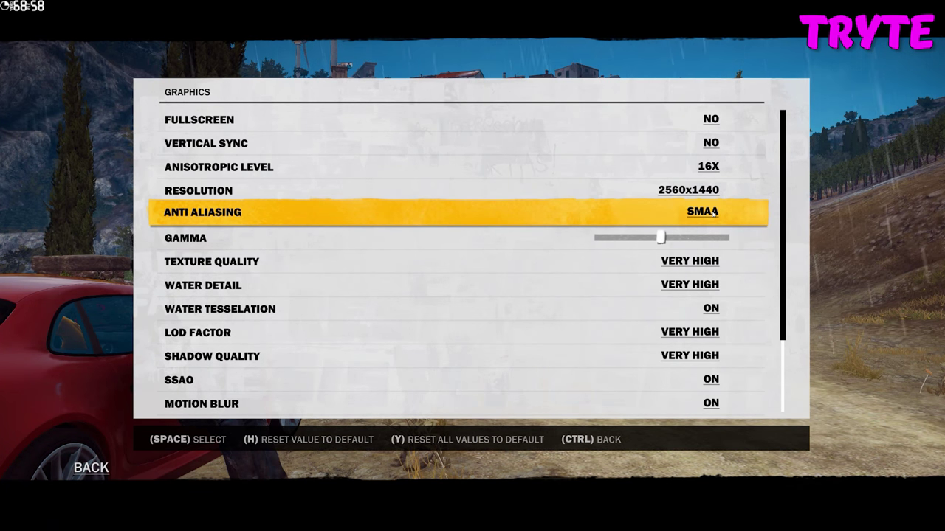
click(714, 212)
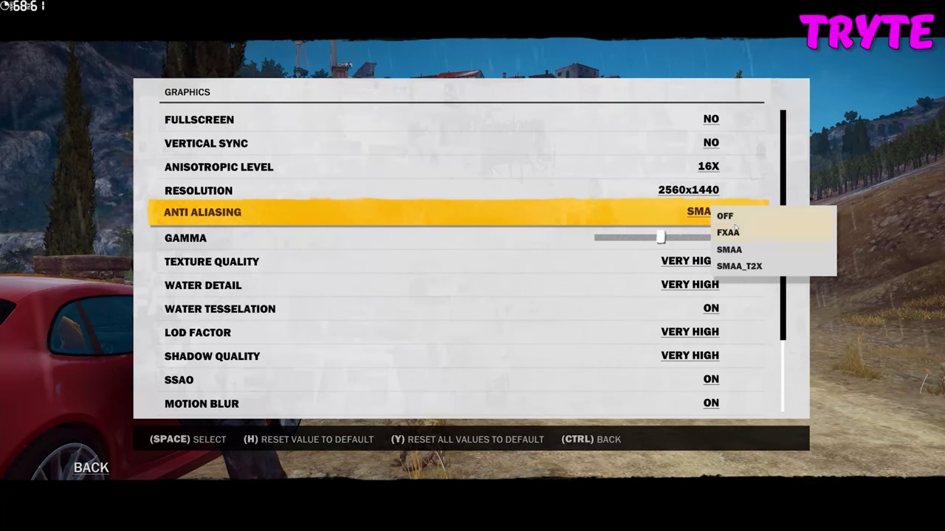
click(739, 234)
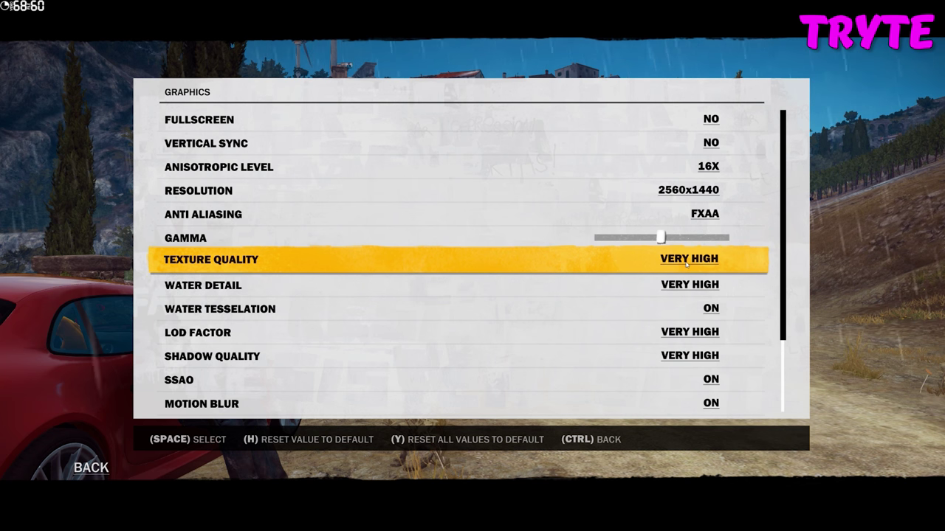
Set Motion Blur to Off in the graphics options
scroll(688, 266, down, 1)
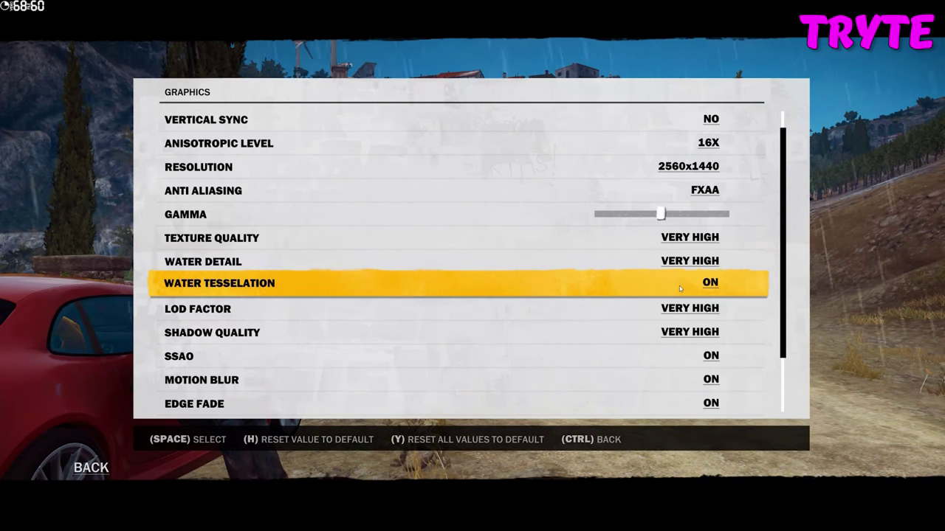
scroll(679, 288, down, 1)
scroll(679, 292, down, 2)
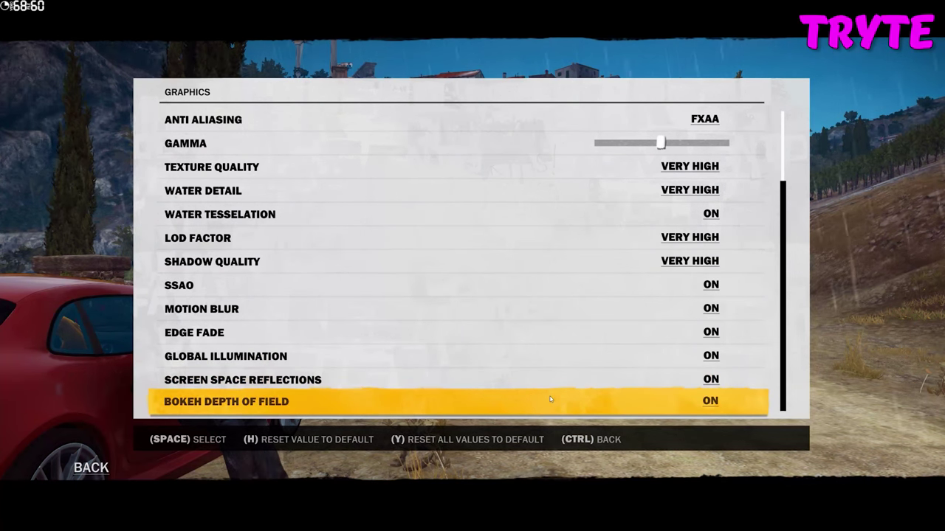
click(710, 308)
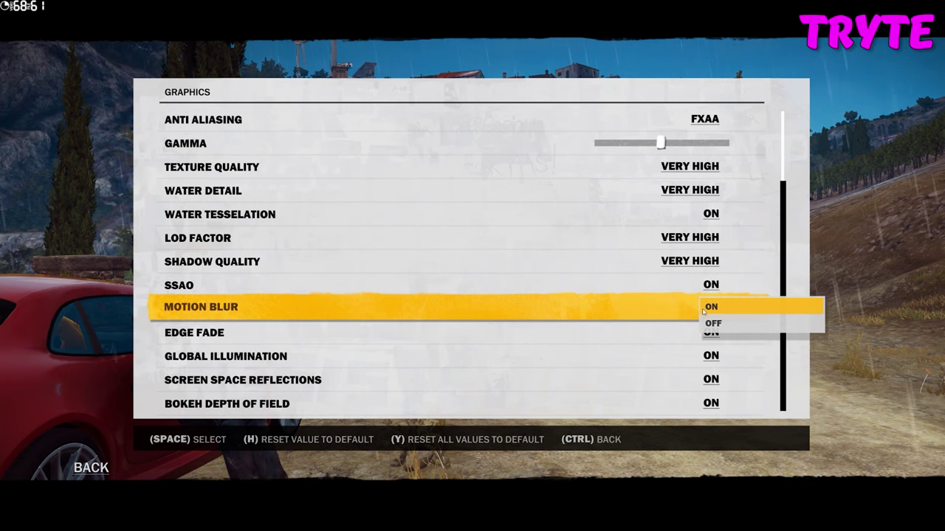
click(713, 323)
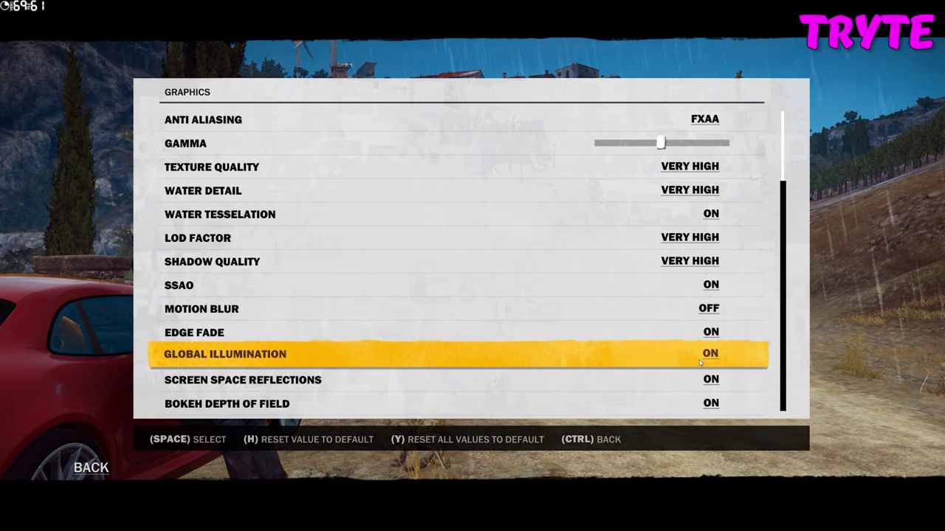
Set Global Illumination and Edge Fade to Off in the graphics options
click(702, 360)
click(713, 378)
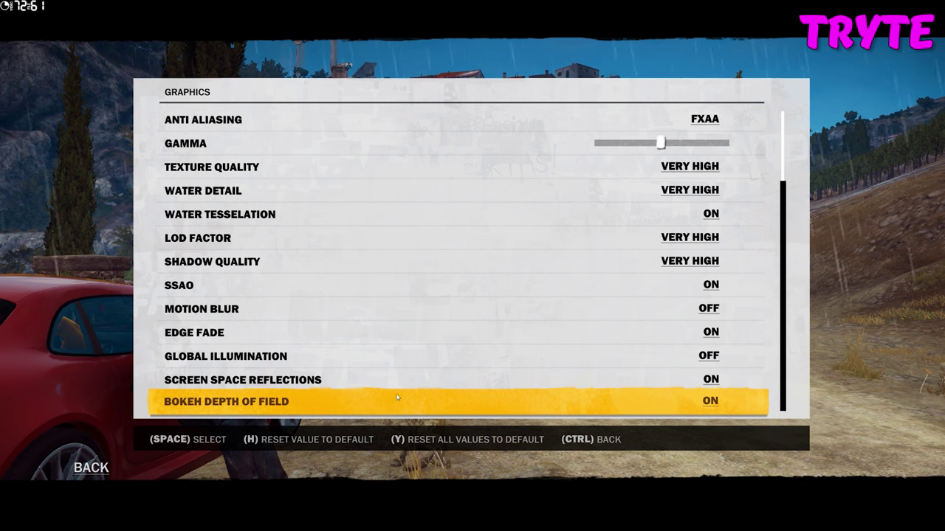
click(305, 331)
click(310, 347)
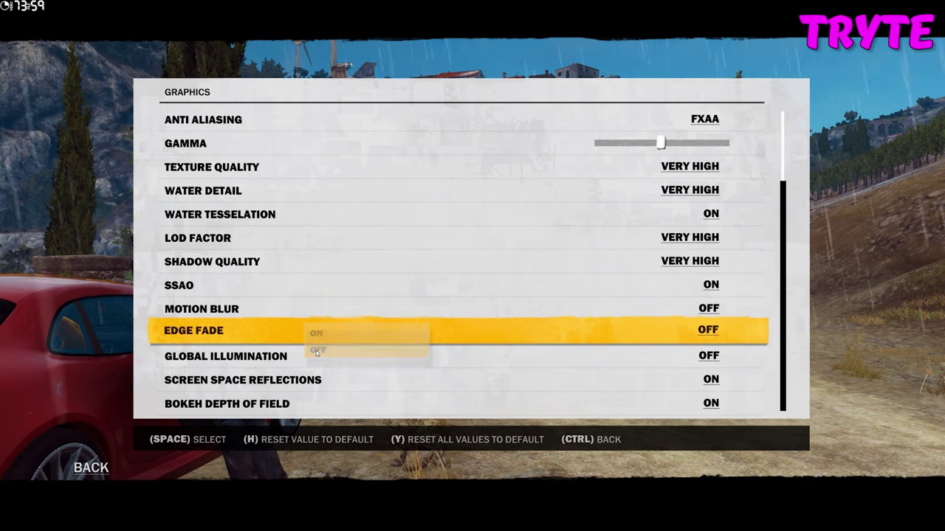
Compare the effect of Edge Fade by switching it back on and off again
click(310, 334)
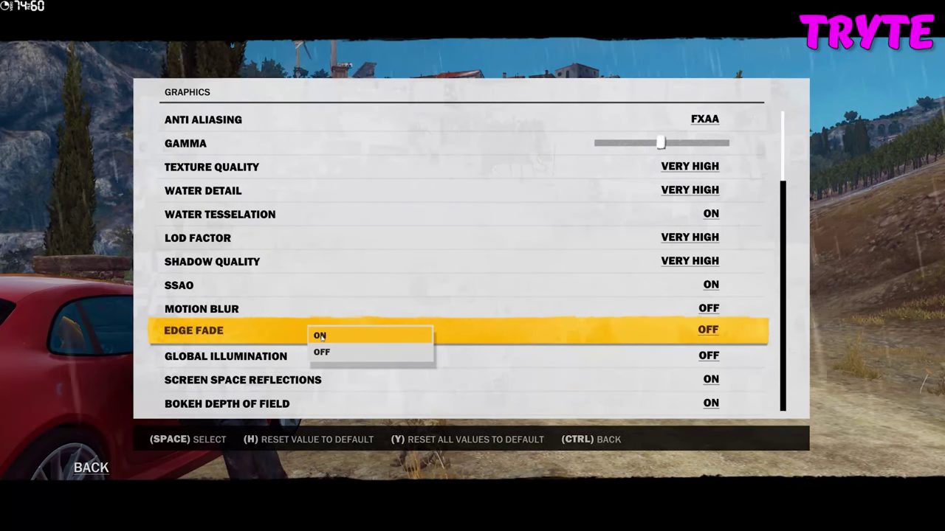
click(322, 338)
click(320, 337)
click(339, 355)
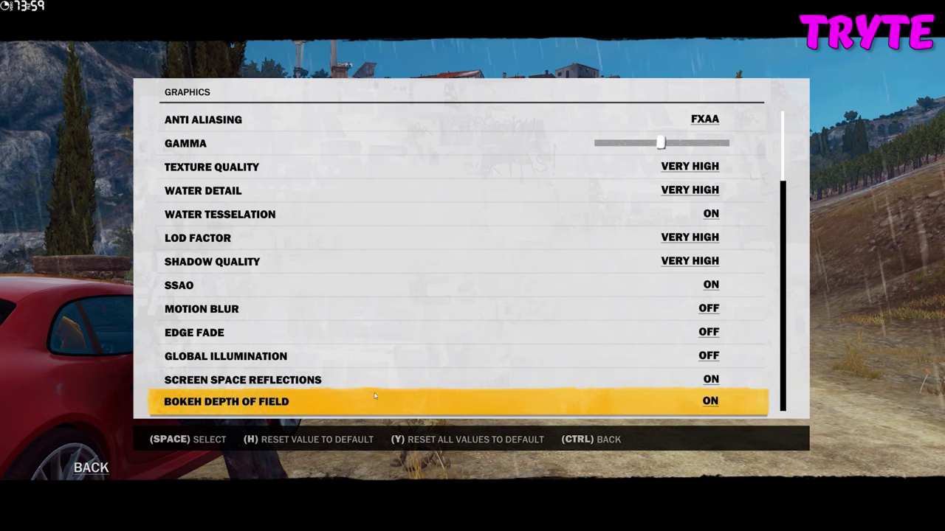
Return from the graphics options to the main menu and continue the existing game
scroll(428, 231, up, 4)
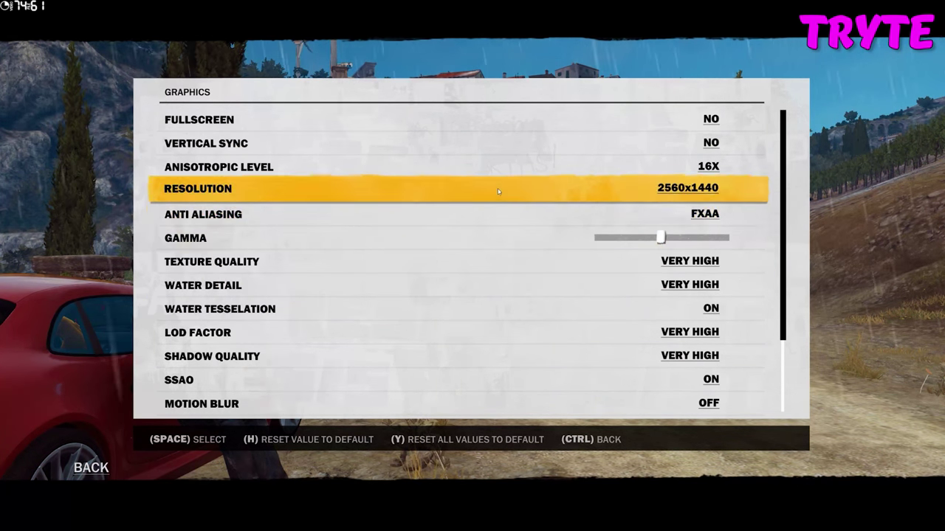
key(Escape)
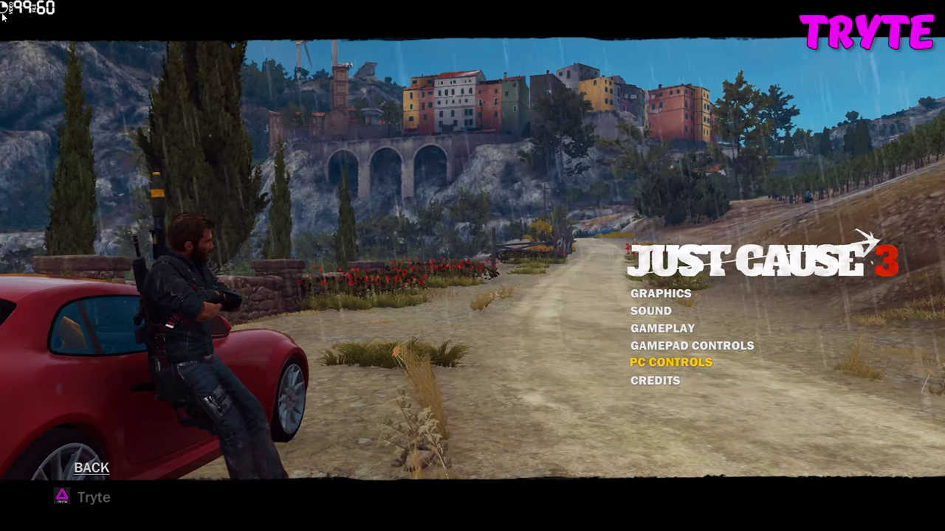
key(Escape)
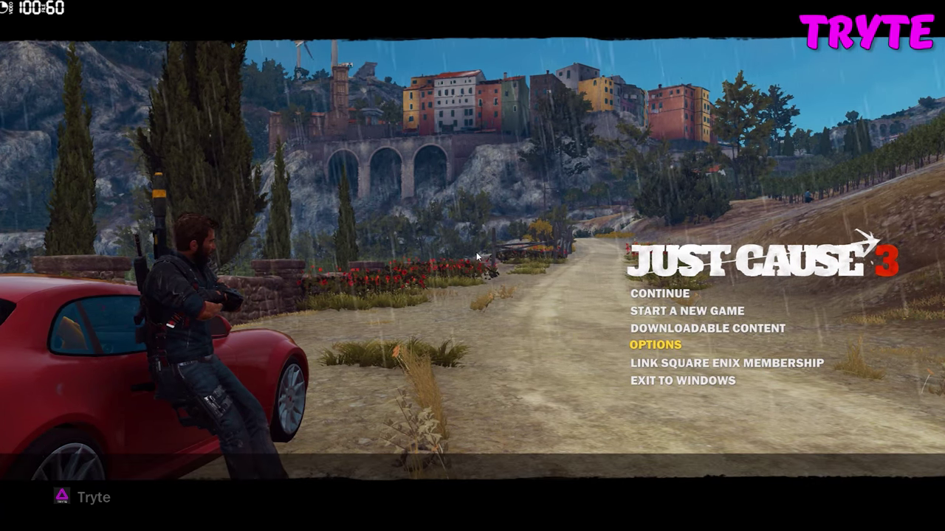
click(652, 293)
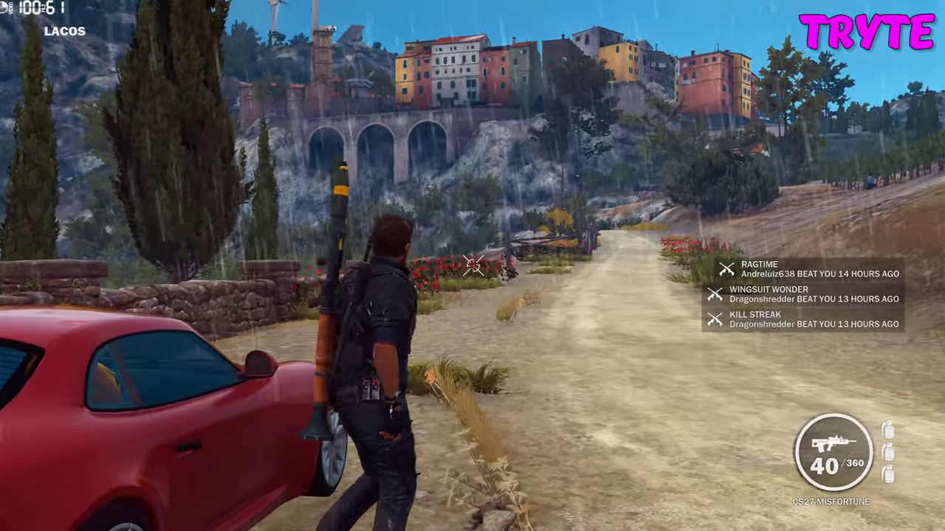
key(w)
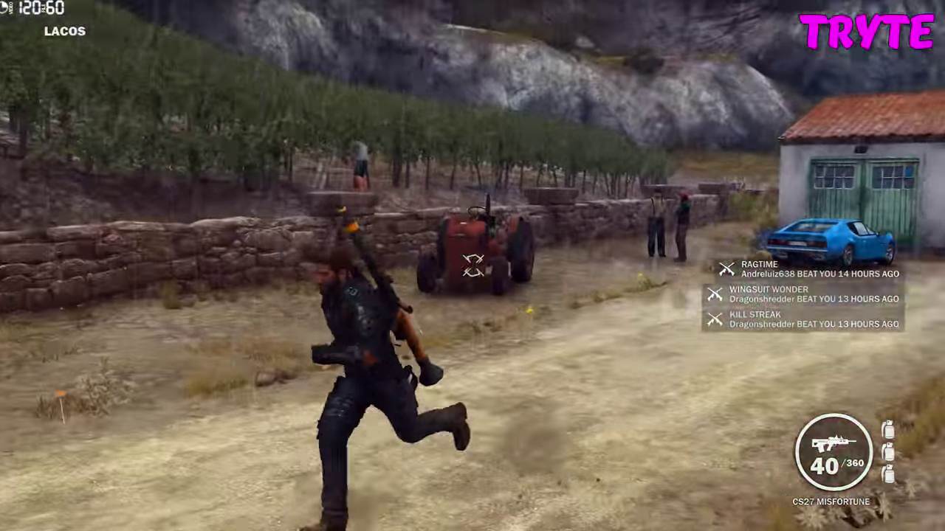
key(w)
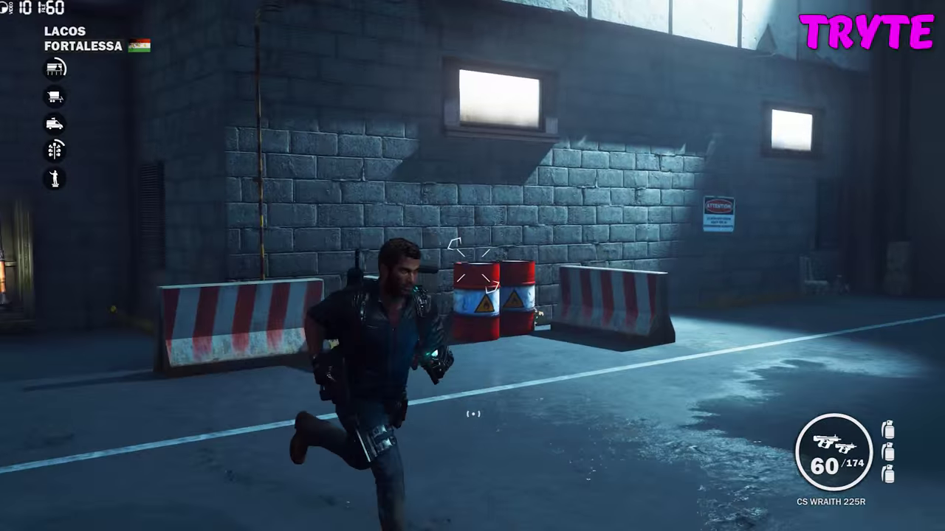
click(473, 267)
click(472, 265)
key(r)
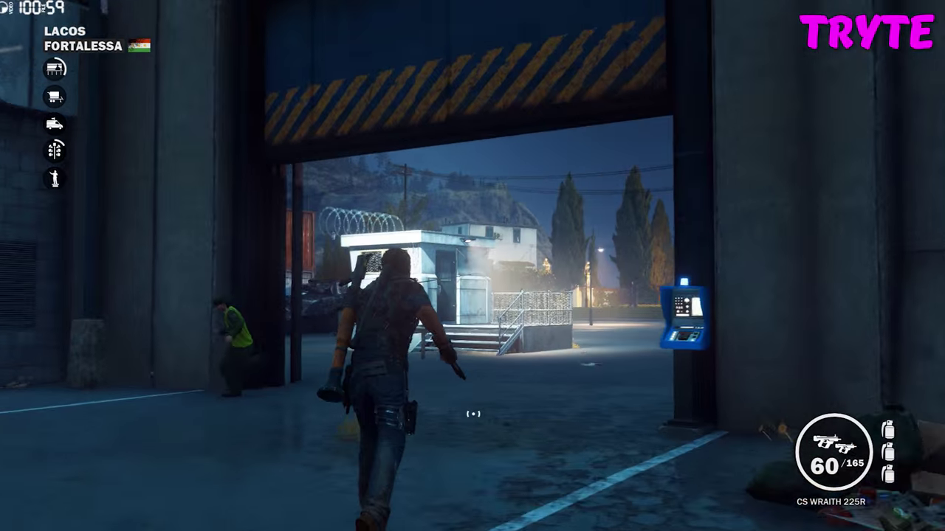
key(f)
key(space)
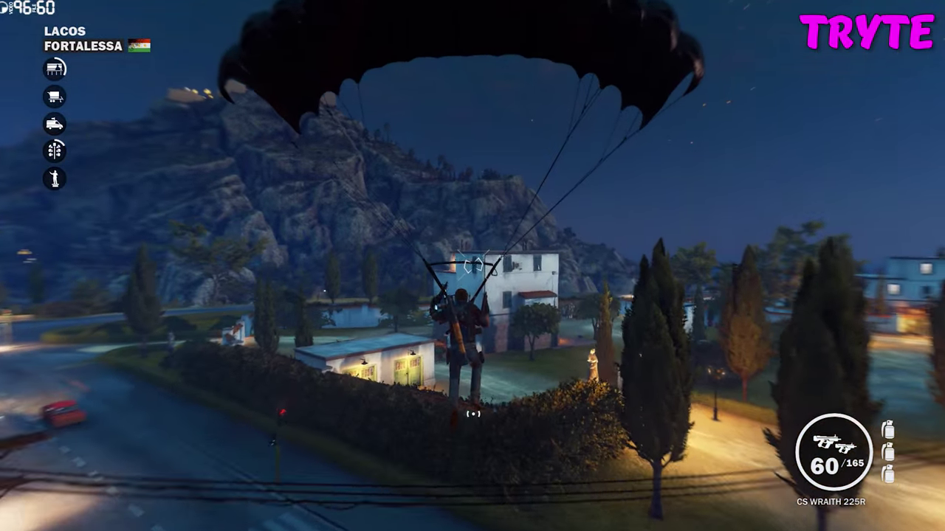